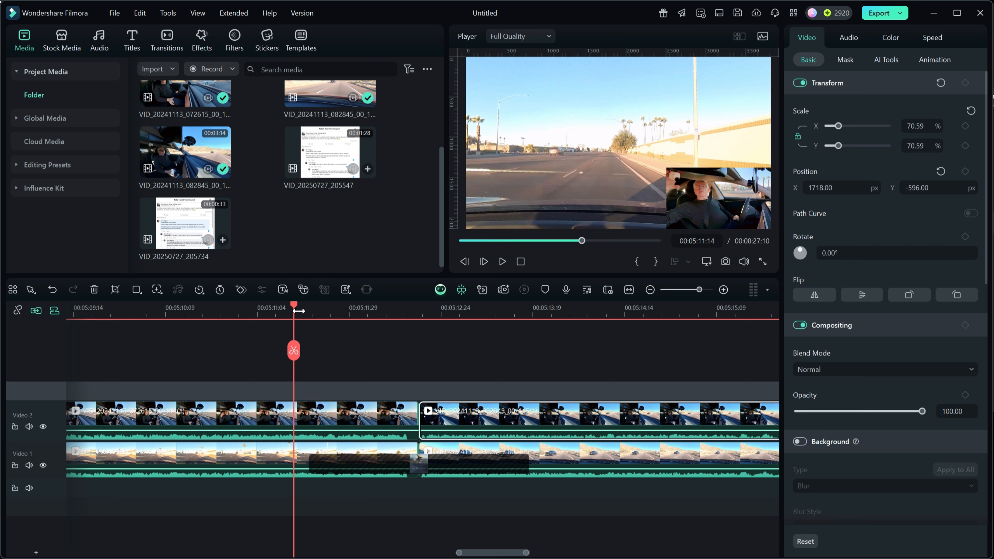
Scrub through the transition at the cut between the two Video 1 clips.
click(294, 305)
drag(295, 305, 388, 316)
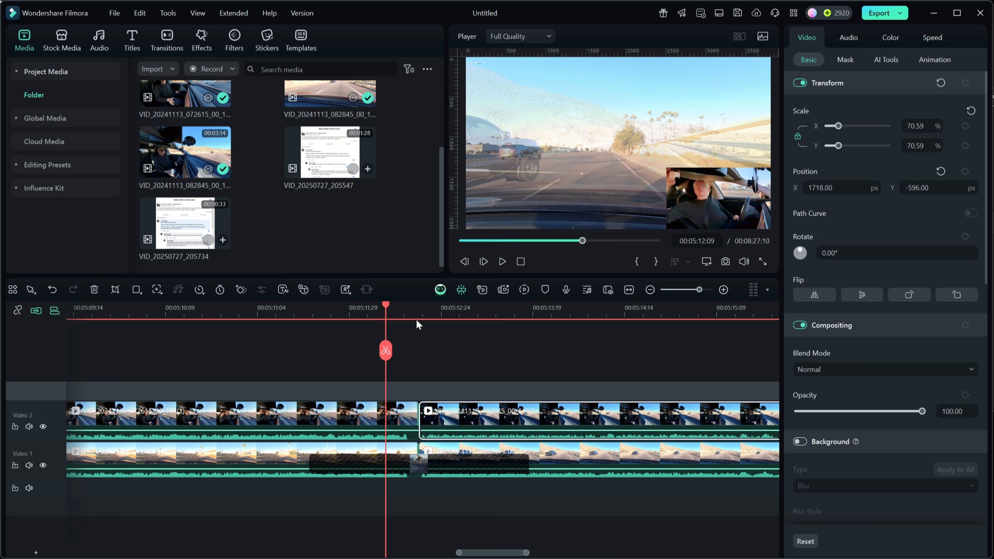
drag(385, 302, 352, 307)
Move the transition from the Video 1 cut to the cut between the Video 2 clips.
click(391, 457)
drag(392, 460, 395, 425)
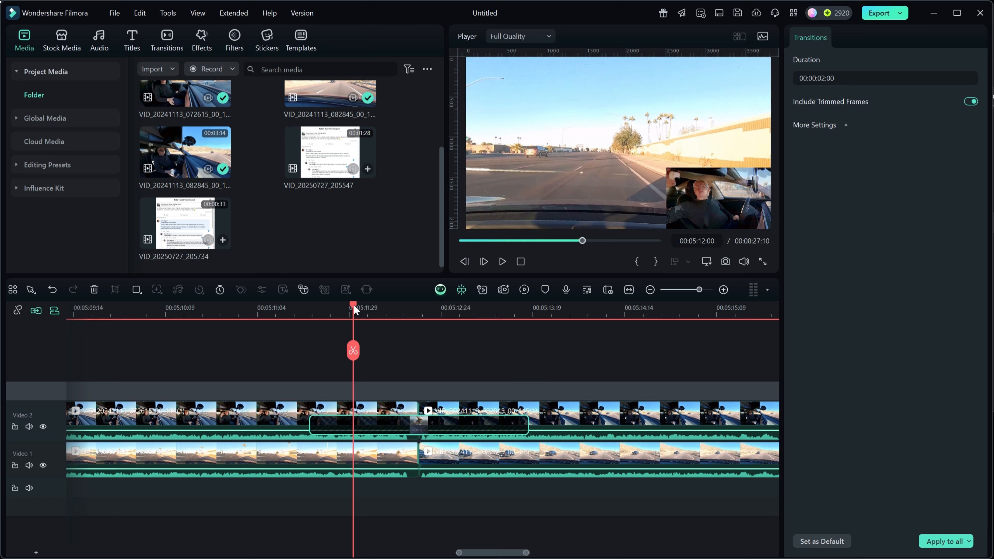
drag(354, 307, 264, 323)
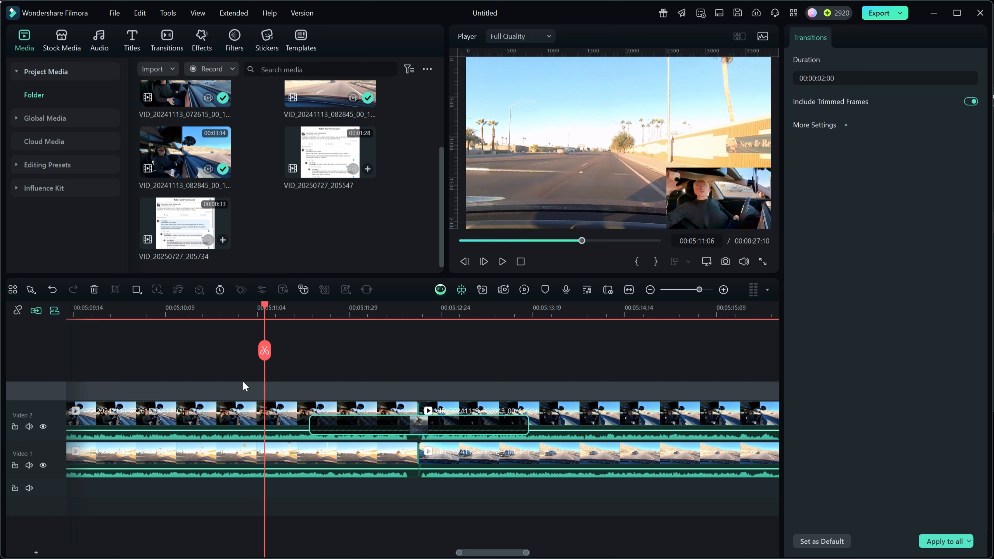
click(282, 392)
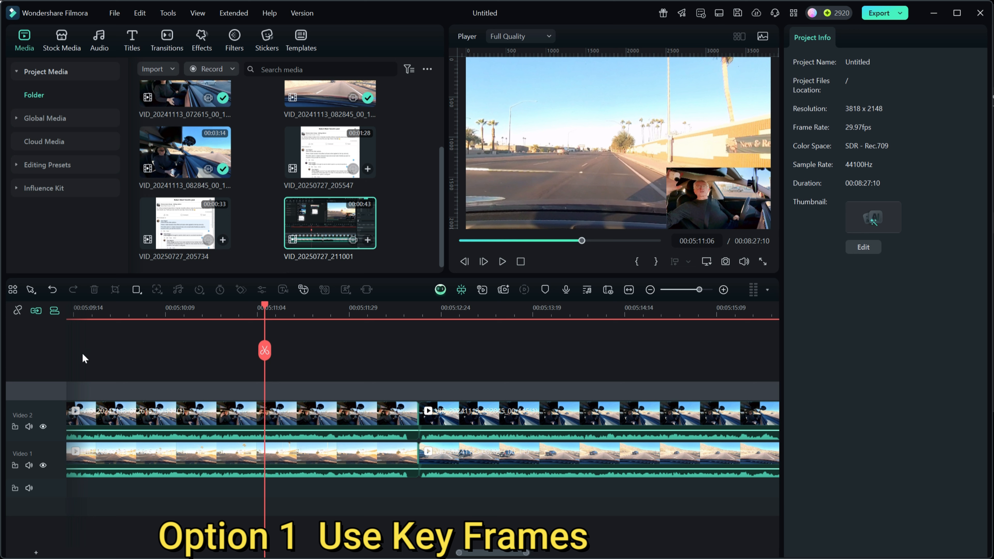
Turn off Auto Ripple and stagger the clips over four tracks, starting the second pair at 00:05:12:10 to overlap the first.
click(36, 310)
click(385, 430)
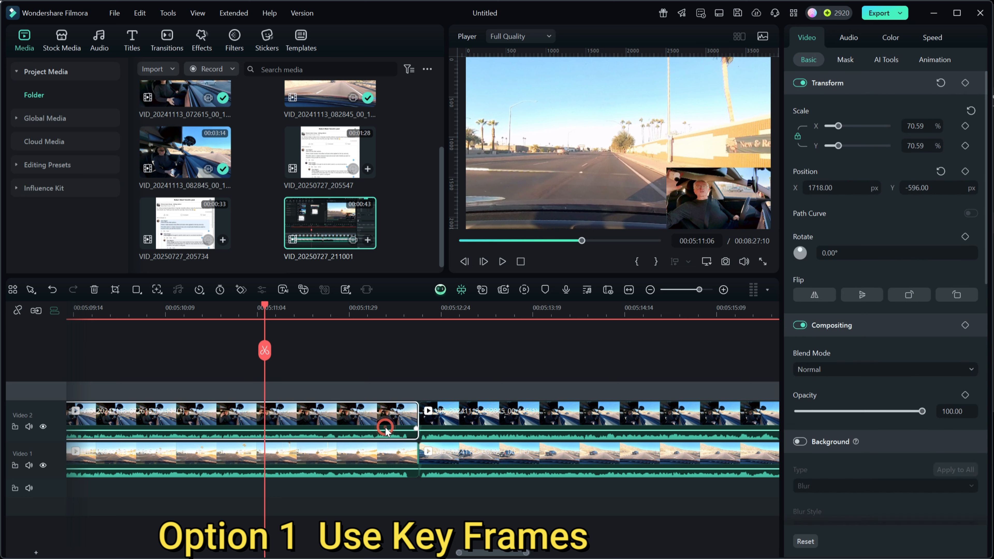
ctrl+click(483, 417)
drag(481, 409, 483, 369)
drag(477, 469, 447, 435)
drag(476, 384, 434, 352)
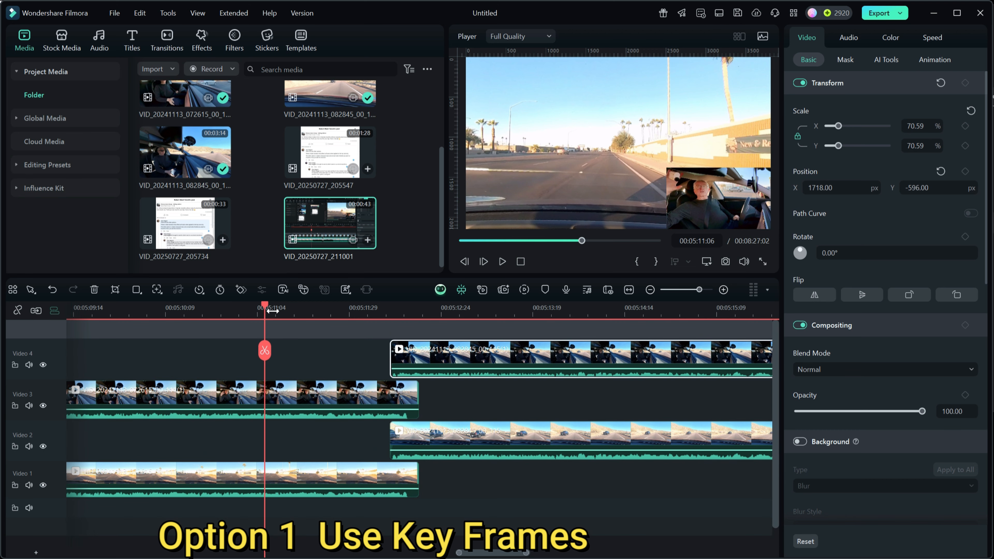
At the start of the overlap, 00:05:12:10, add opacity keyframes of 100 to the Video 1 clip and 0 to the Video 2 clip.
drag(265, 307, 339, 315)
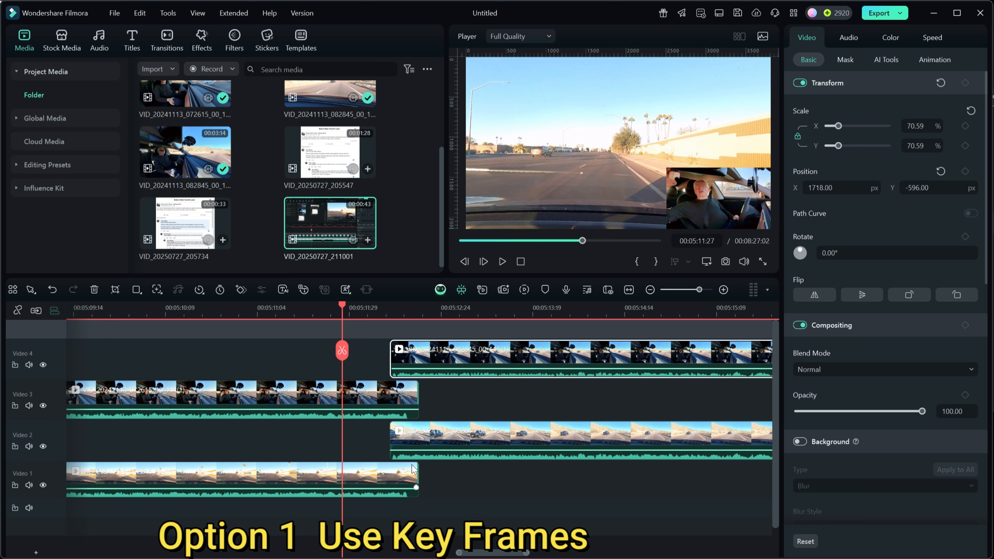
click(420, 448)
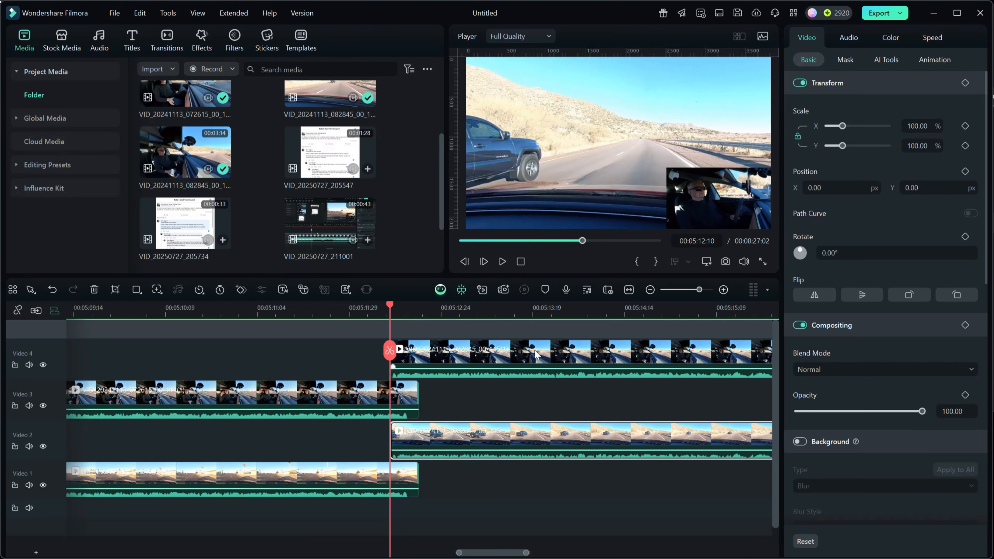
click(361, 483)
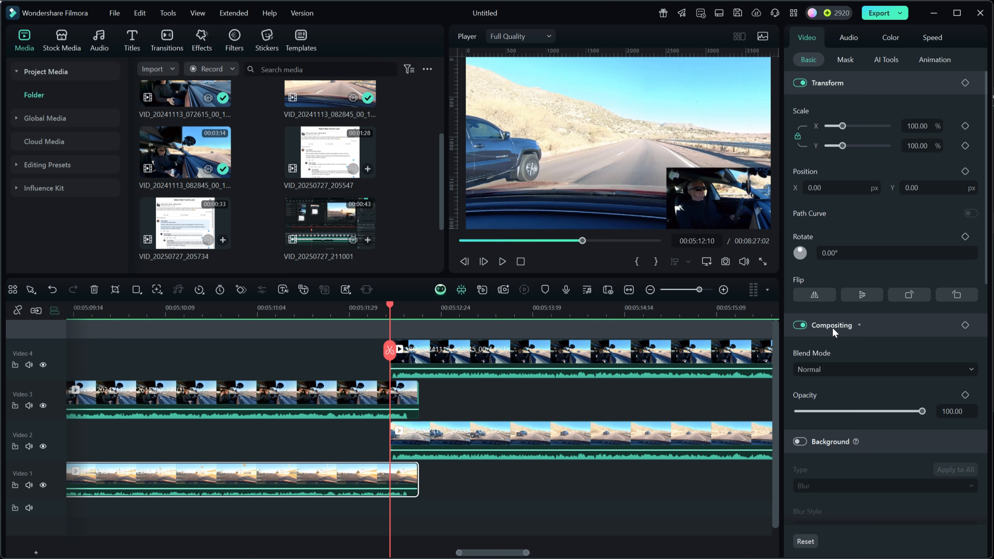
click(965, 395)
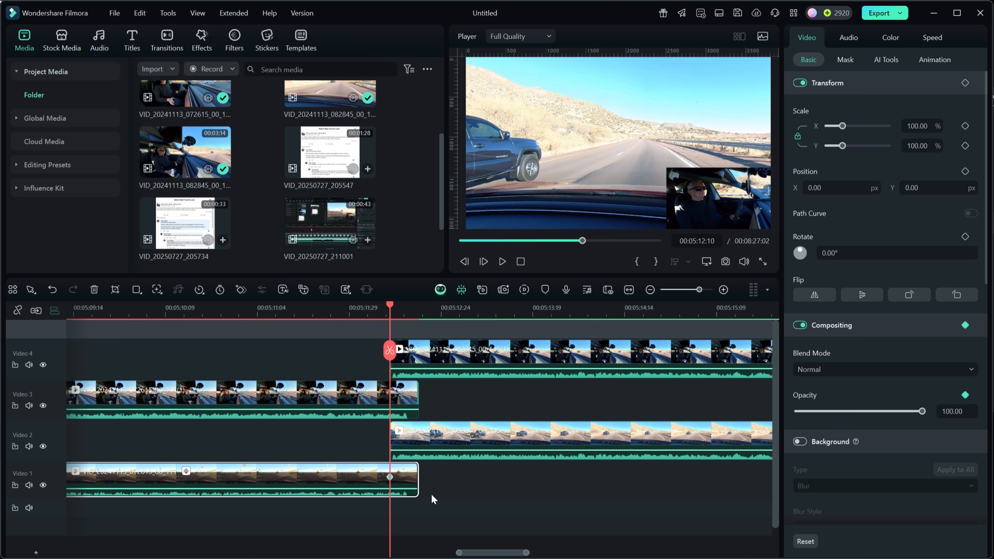
click(410, 436)
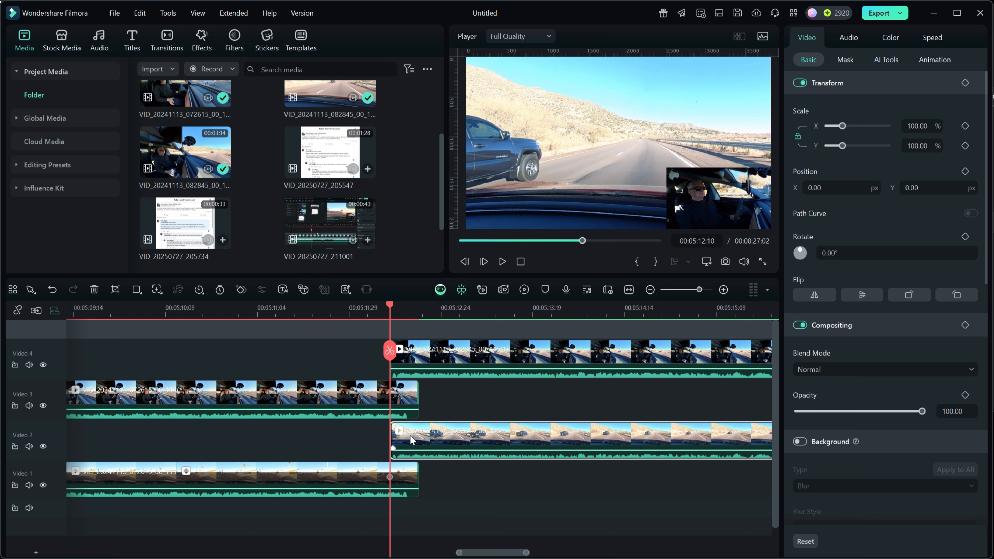
click(965, 395)
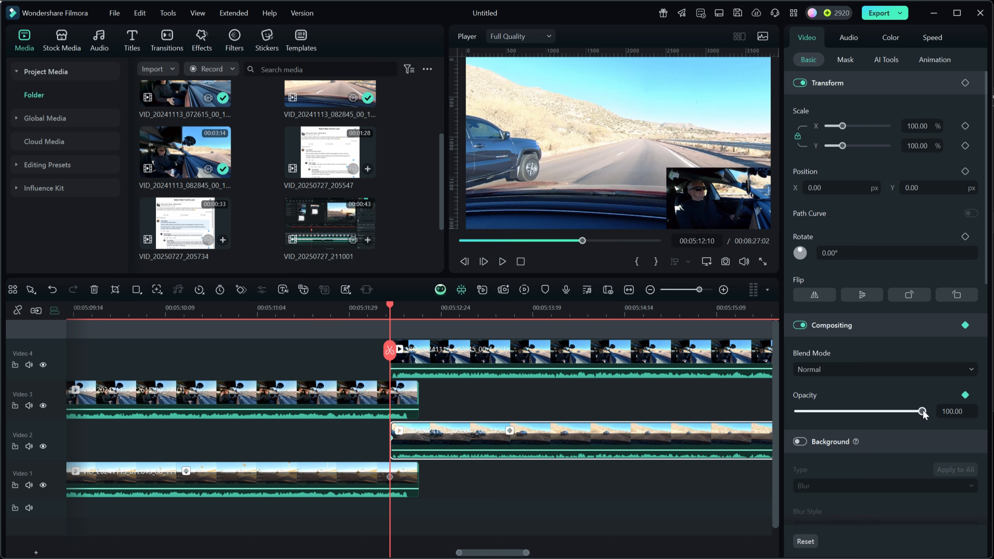
drag(922, 411, 789, 409)
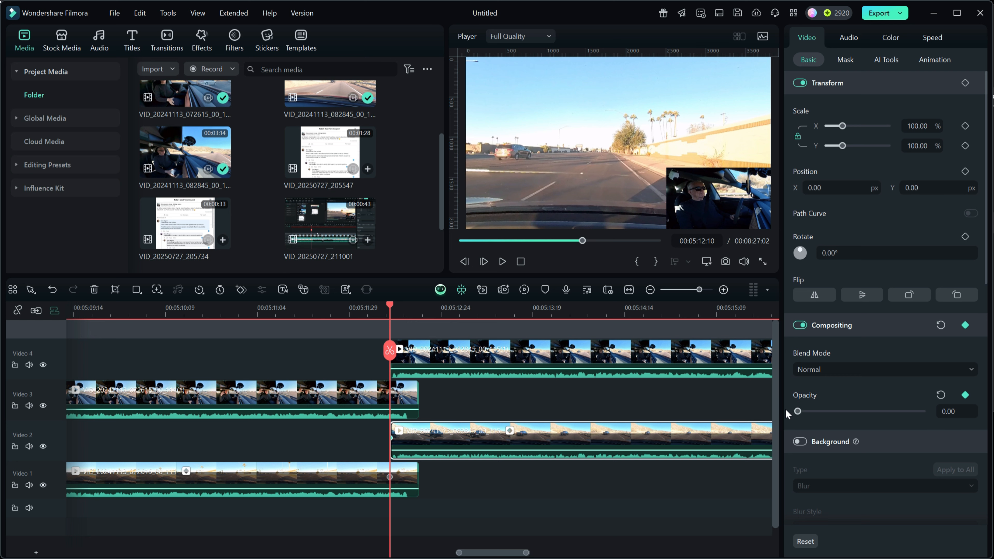
At 00:05:12:10, add opacity keyframes of 100 to the Video 3 clip and 0 to the Video 4 clip.
click(402, 405)
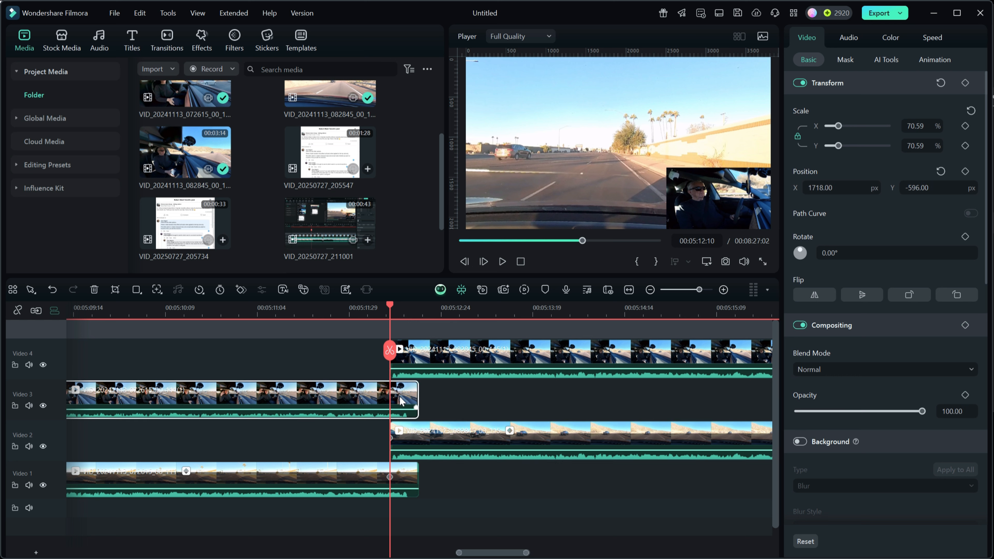
click(965, 395)
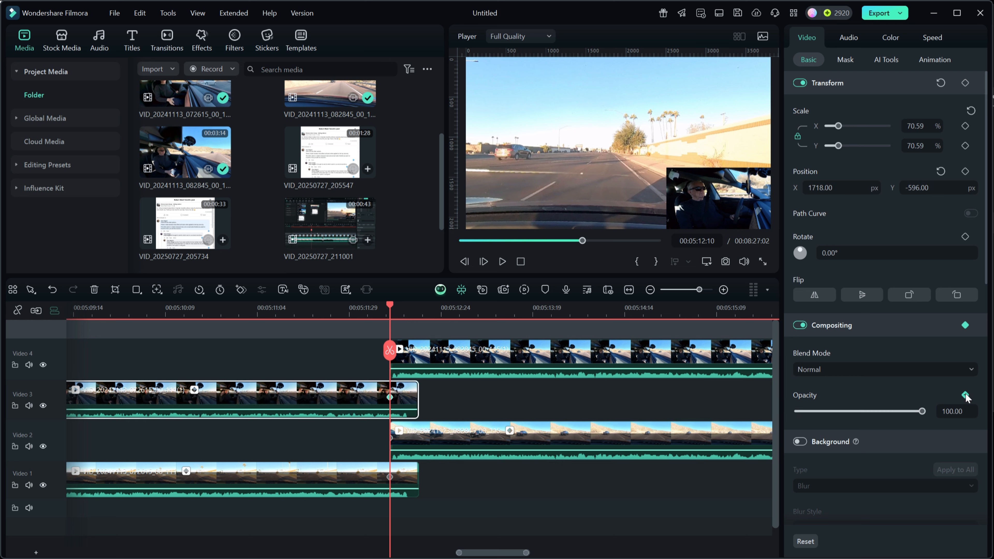
click(430, 355)
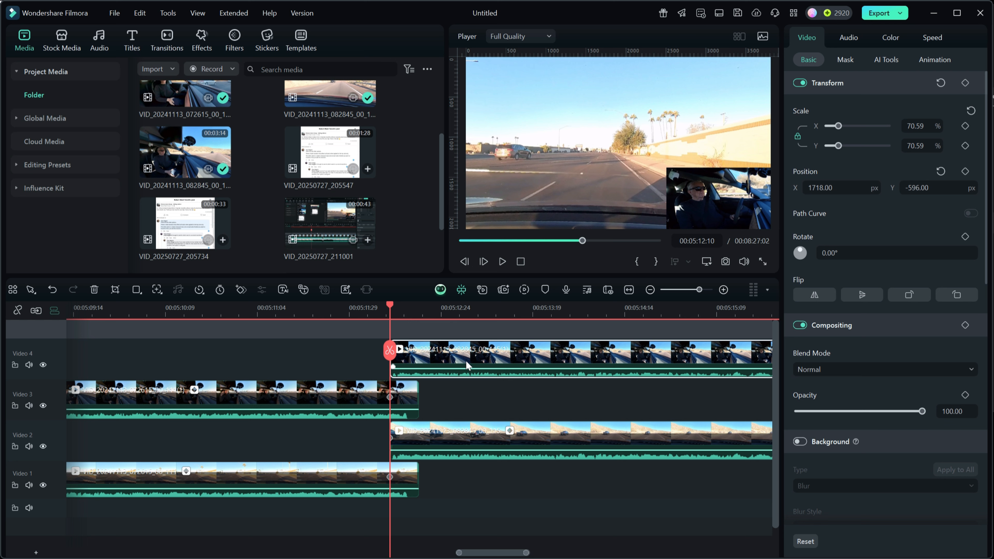
click(965, 395)
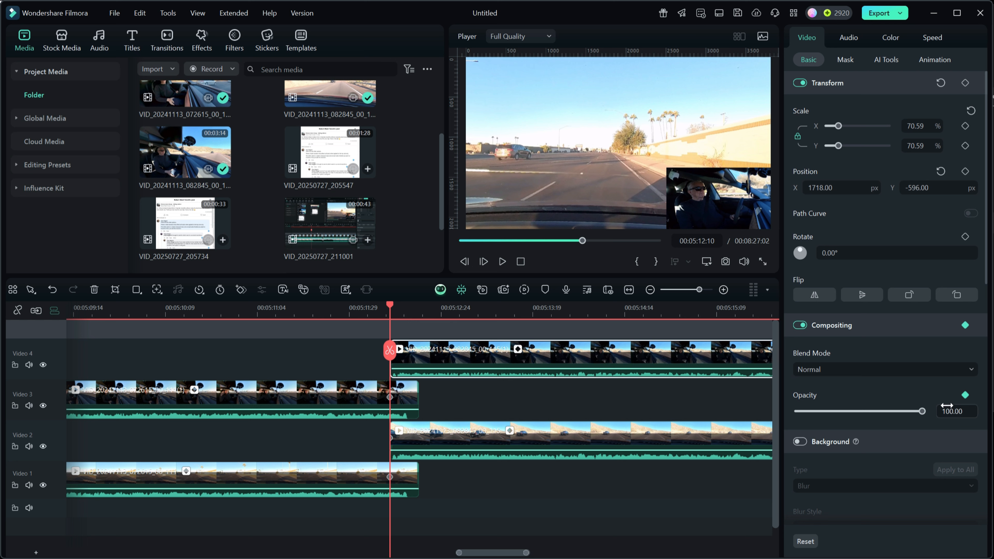
drag(922, 411, 795, 412)
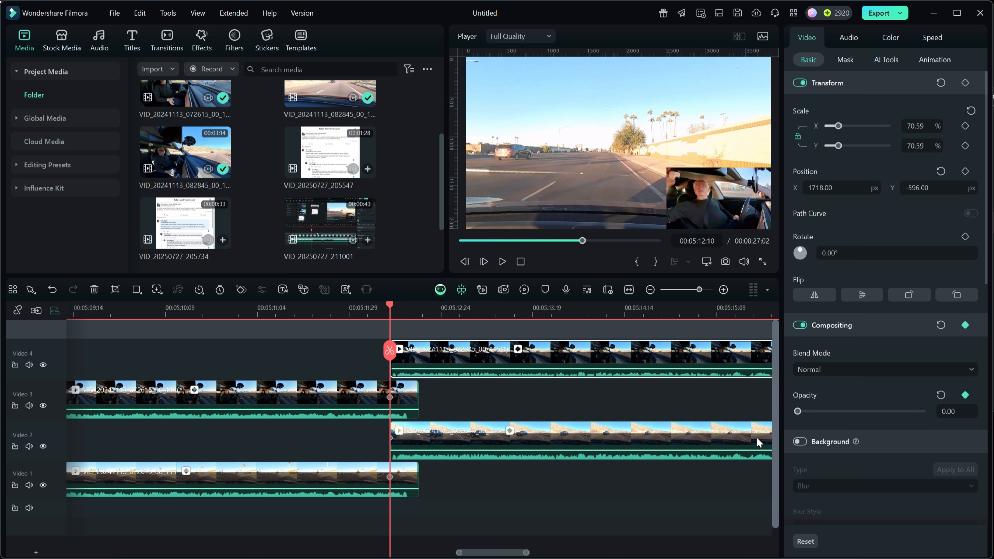
At the last frame of the Video 1 clip, 00:05:12:17, keyframe its opacity to 0 and the Video 2 clip's opacity to 100.
click(404, 482)
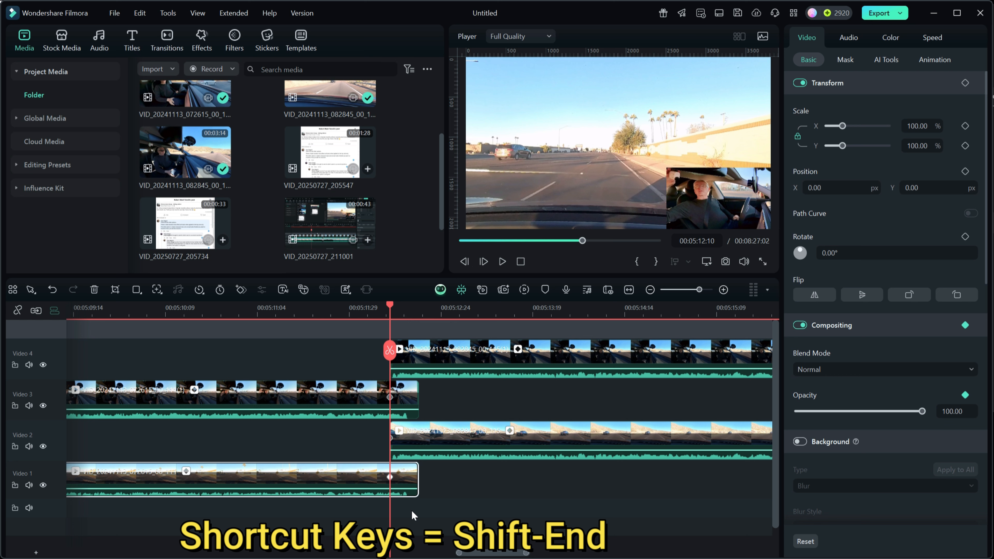
key(shift+End)
mouse_move(414, 488)
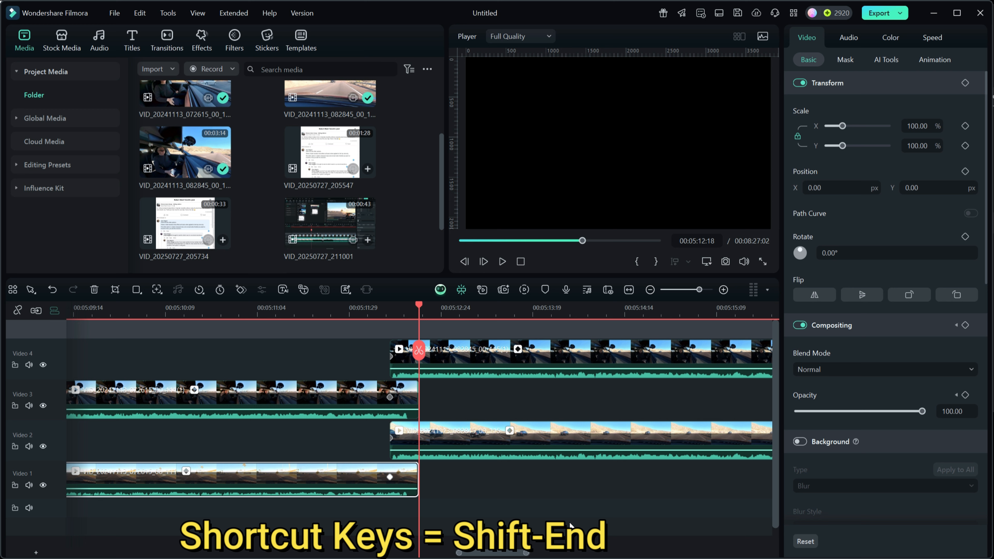
key(Left)
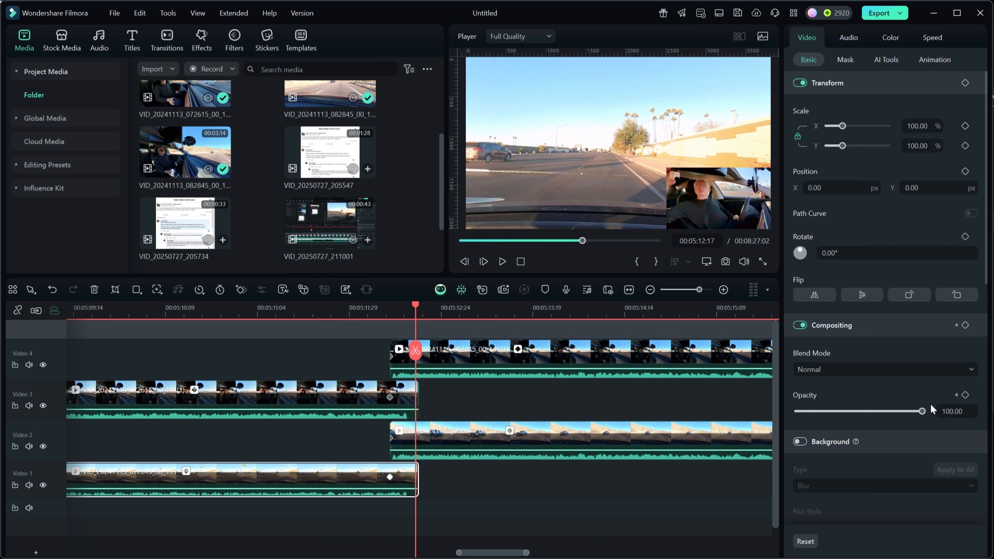
drag(923, 412, 784, 413)
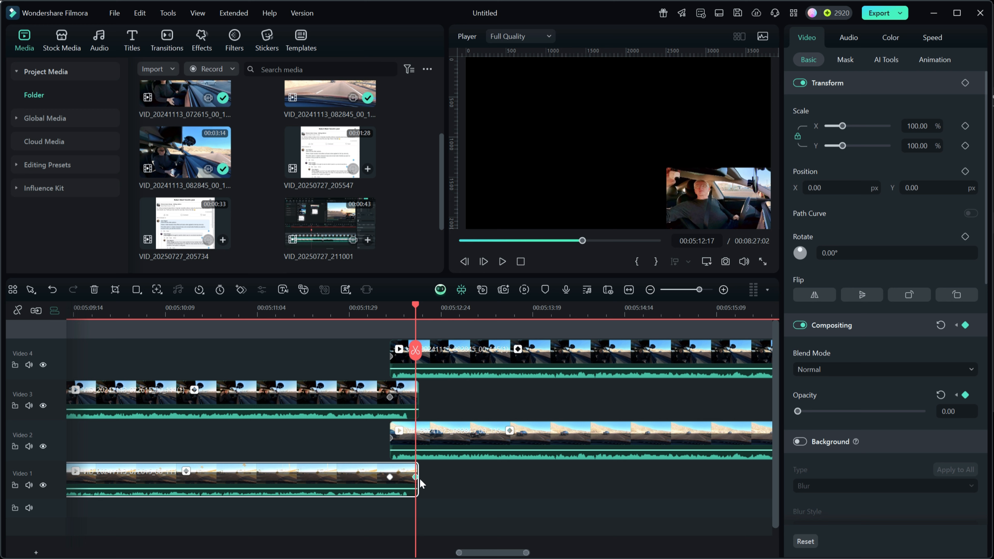
click(426, 438)
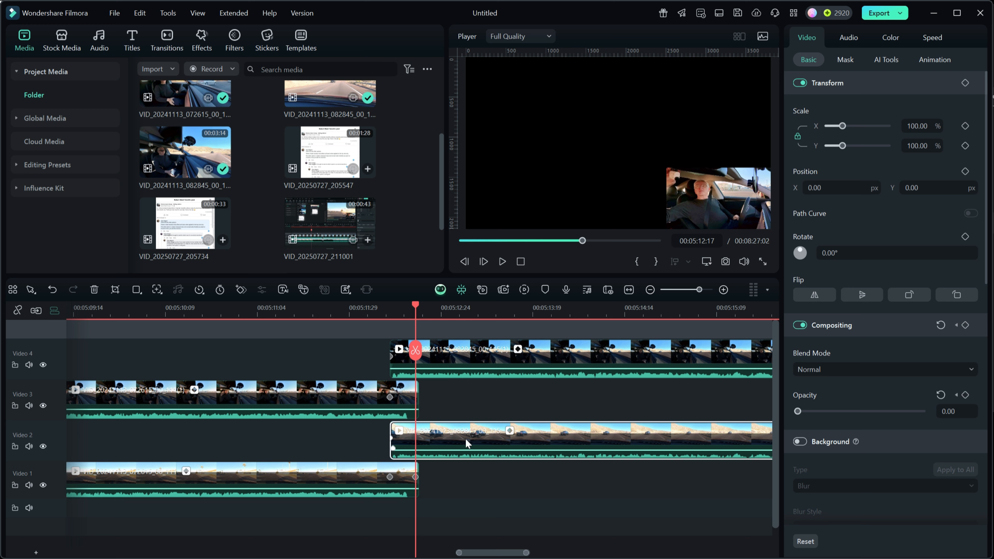
click(942, 395)
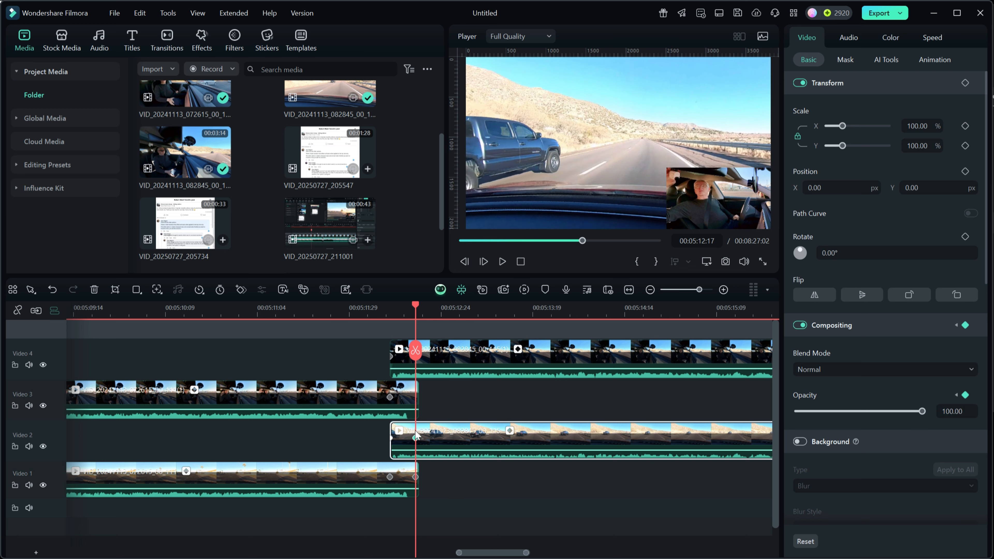
At 00:05:12:17, keyframe the Video 3 clip's opacity to 0 and the Video 4 clip's to 100, and scrub through the crossfade.
click(414, 399)
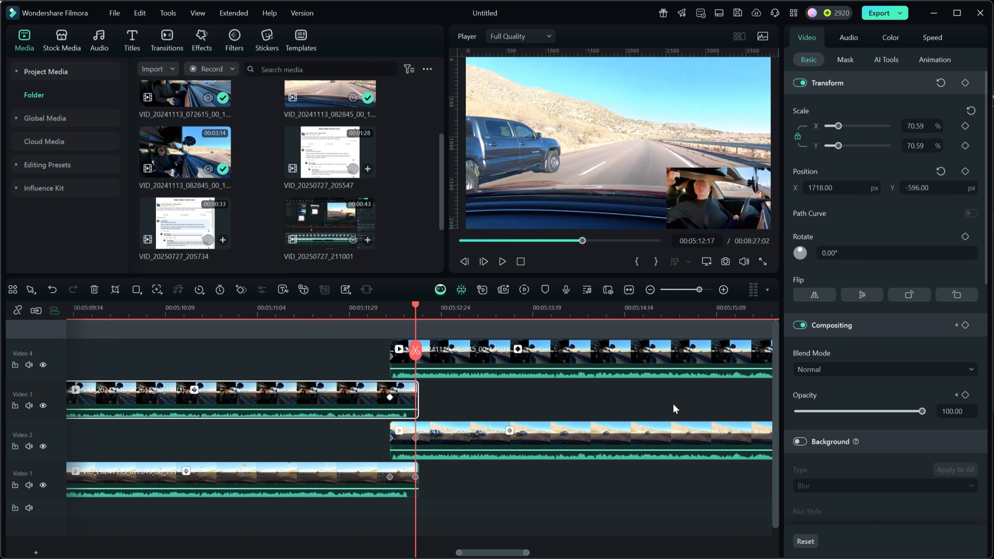
drag(922, 412, 795, 412)
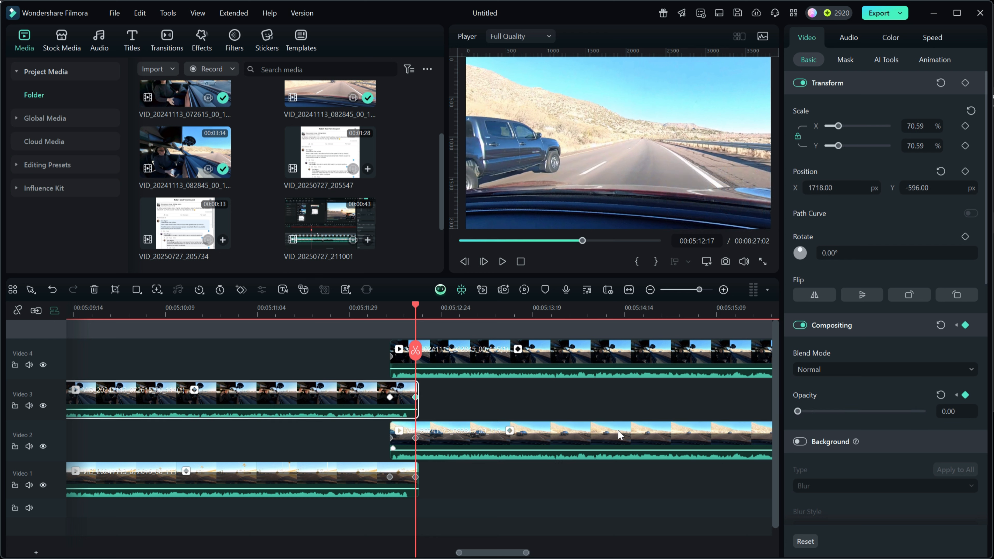
click(430, 364)
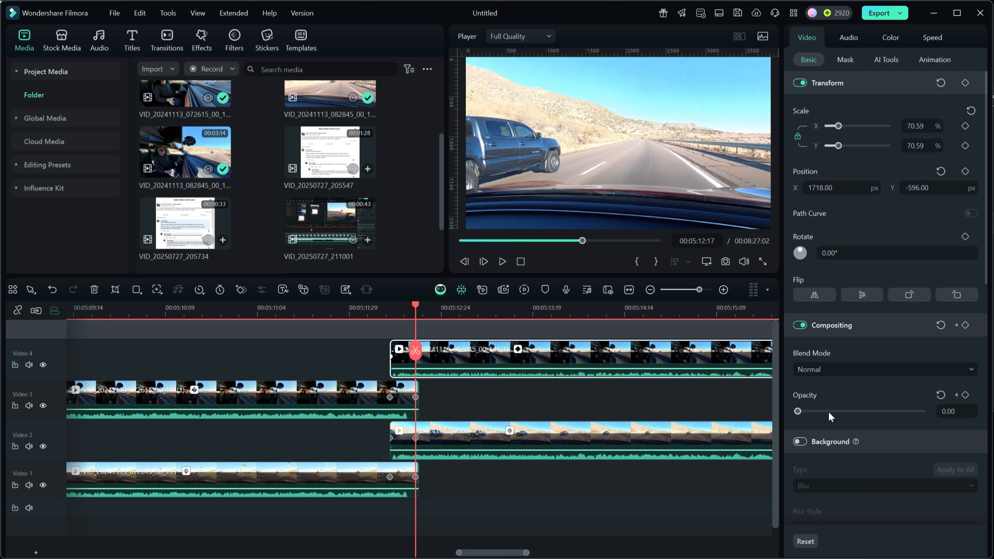
click(942, 395)
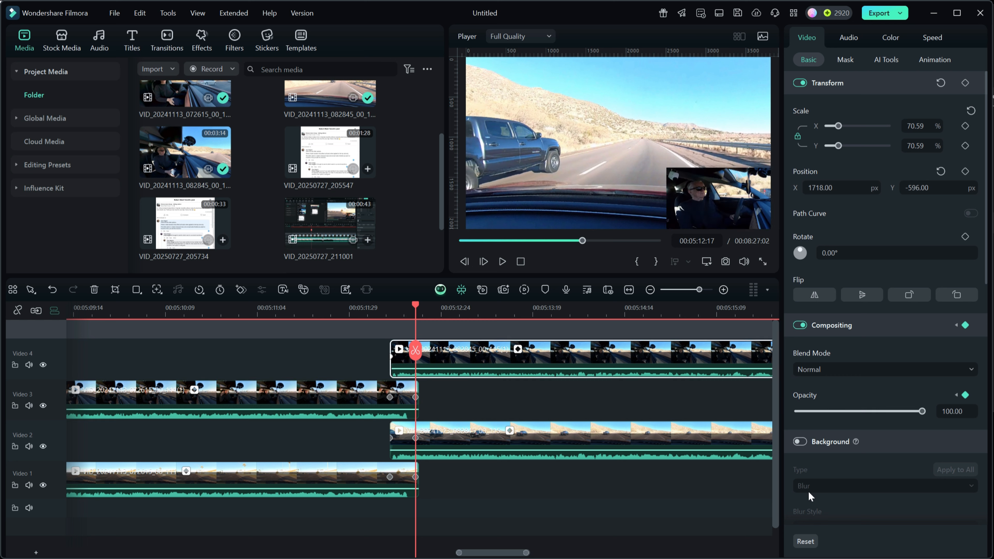
mouse_move(416, 307)
mouse_down()
mouse_move(370, 308)
mouse_move(403, 312)
mouse_up()
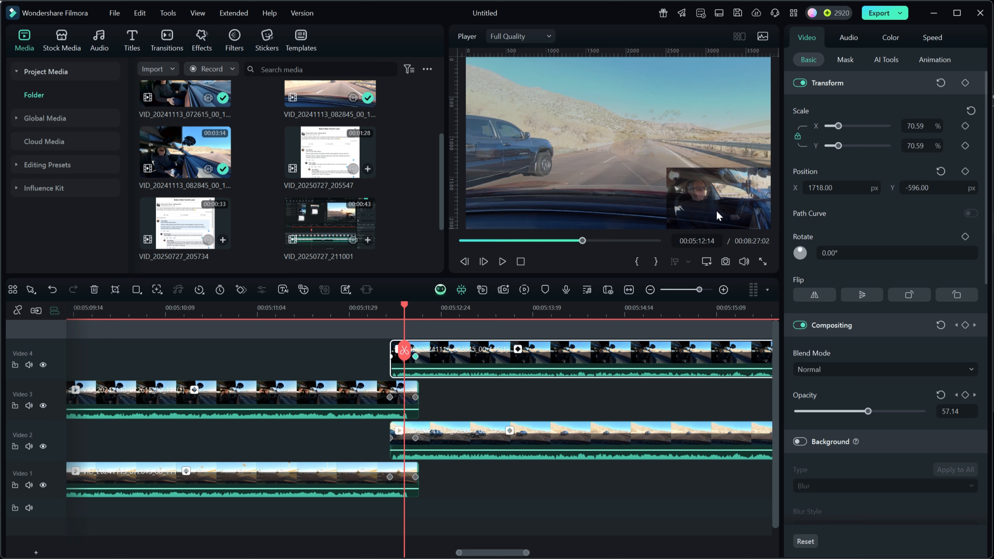
drag(404, 309, 449, 317)
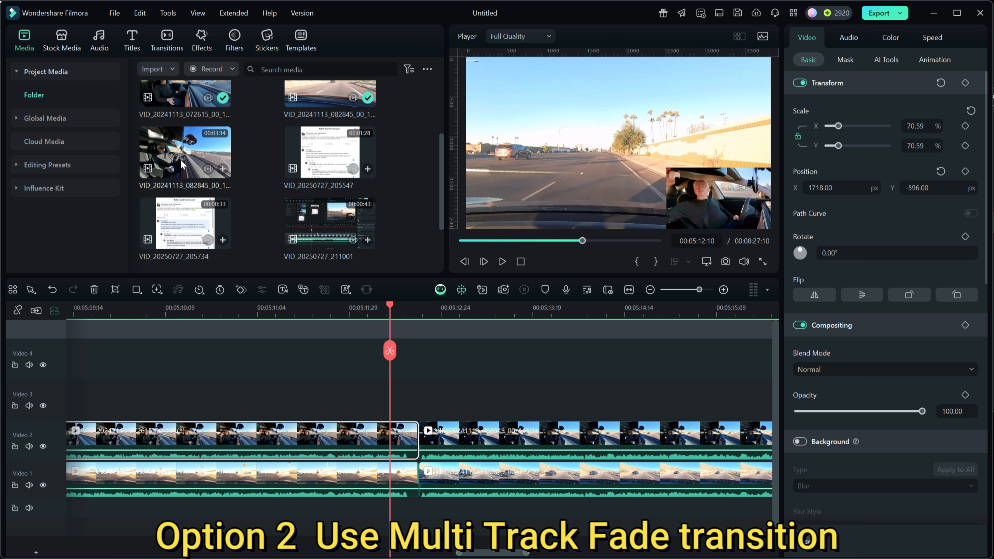
Search the transitions library for "fade".
click(165, 36)
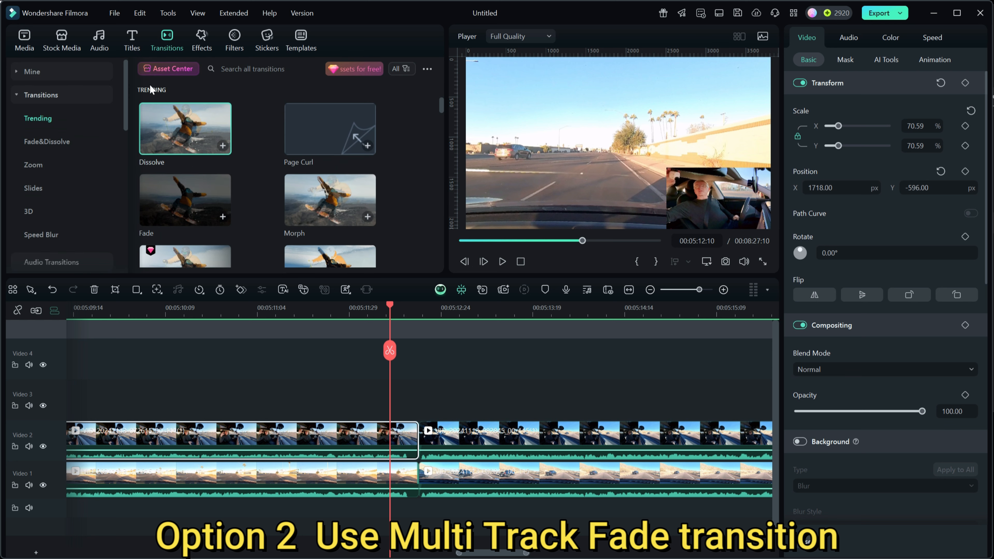
click(248, 69)
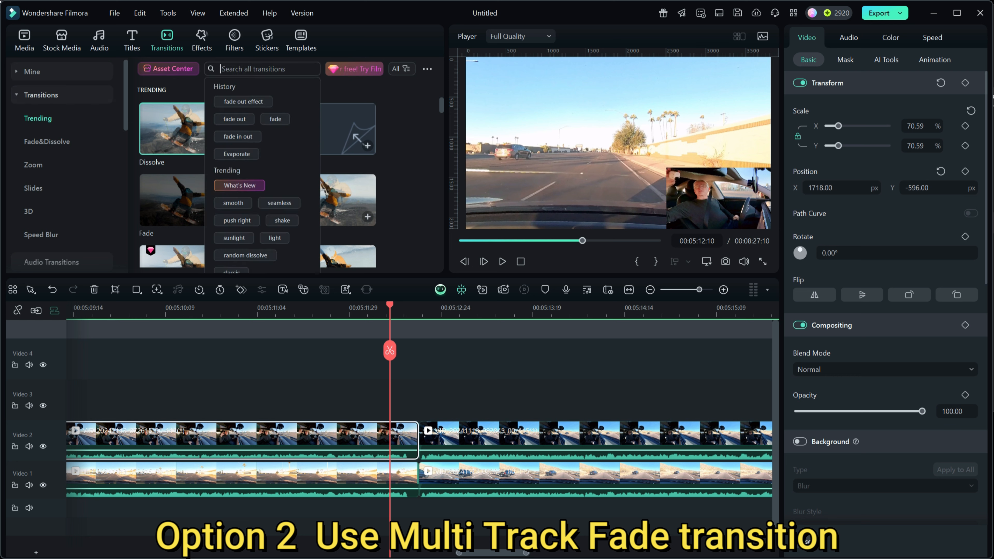
click(257, 72)
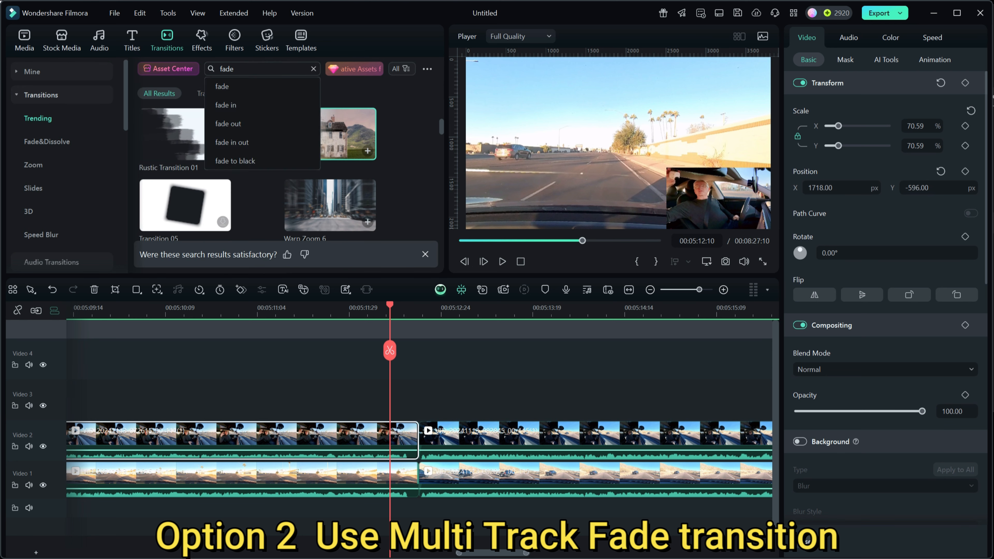
key(Return)
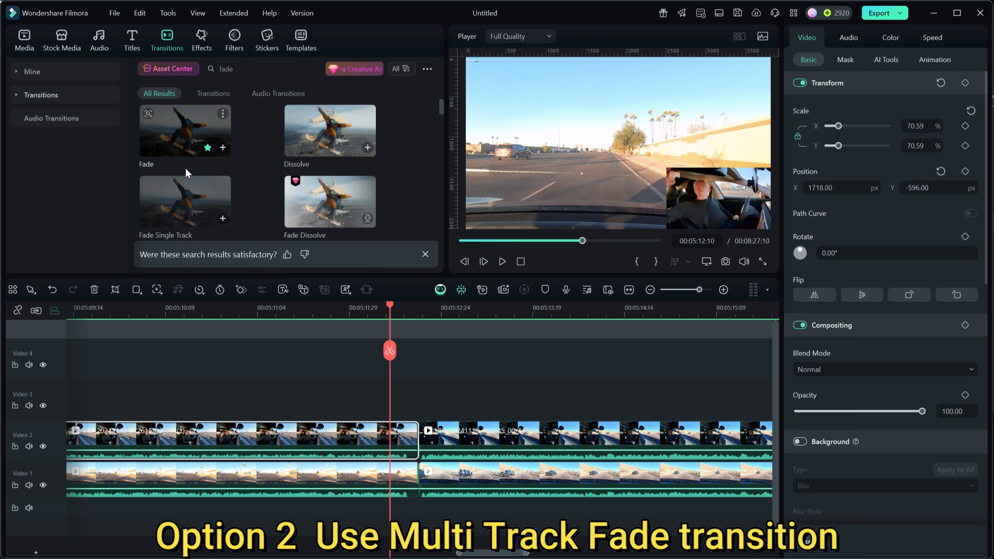
mouse_move(174, 241)
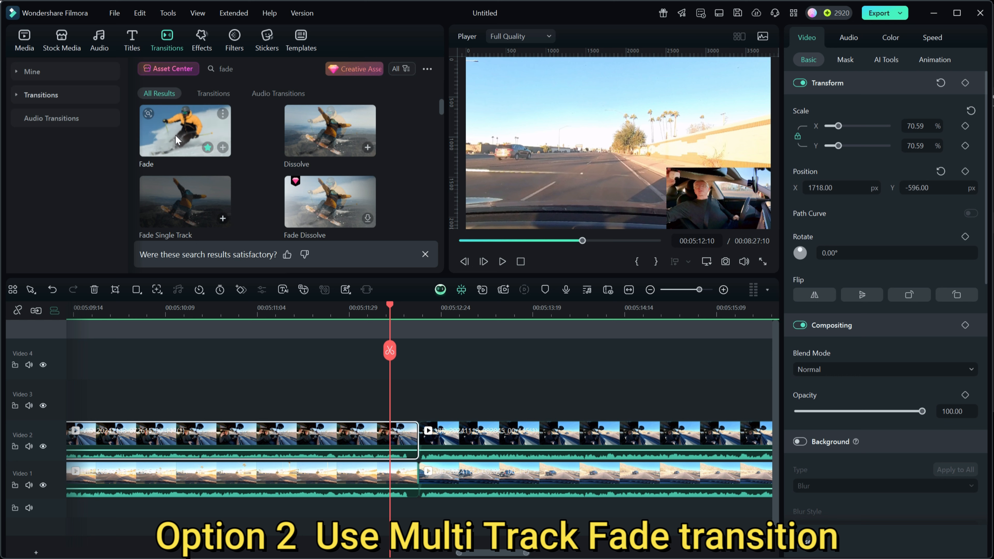
Apply the Fade transition to the cut between the two Video 2 clips and scrub through it.
mouse_move(175, 135)
mouse_down()
mouse_move(174, 152)
mouse_move(348, 337)
mouse_move(418, 430)
mouse_up()
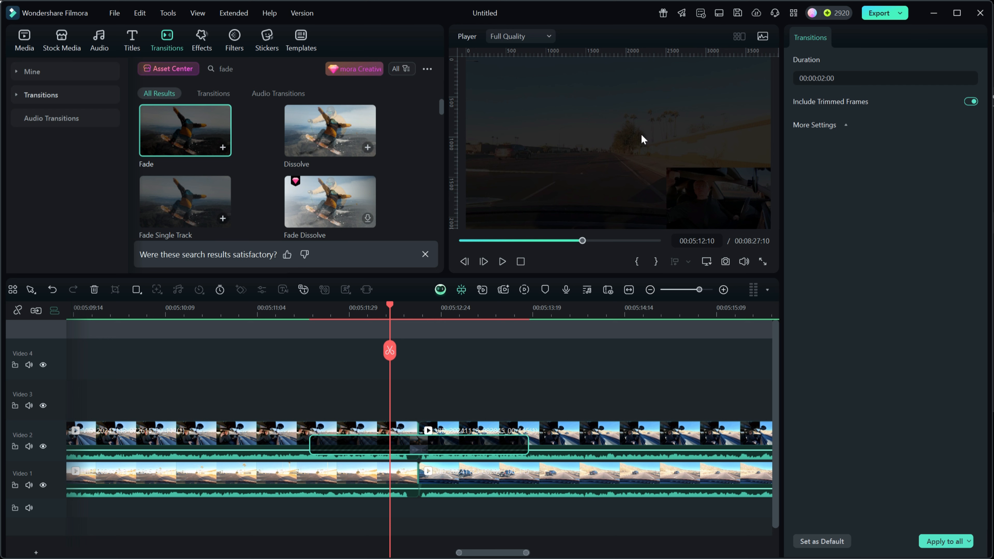
mouse_move(389, 304)
mouse_down()
mouse_move(293, 305)
mouse_move(390, 308)
mouse_up()
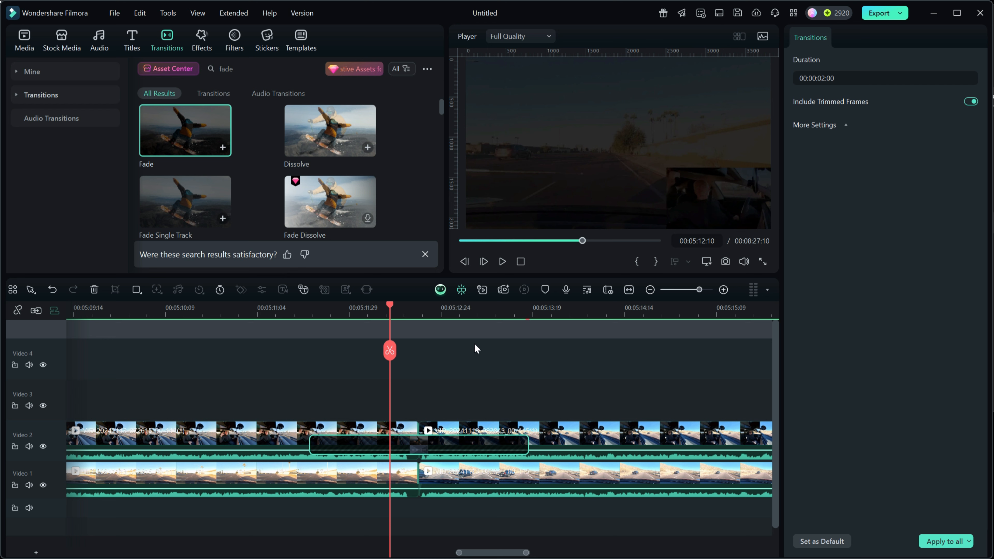
drag(389, 304, 346, 309)
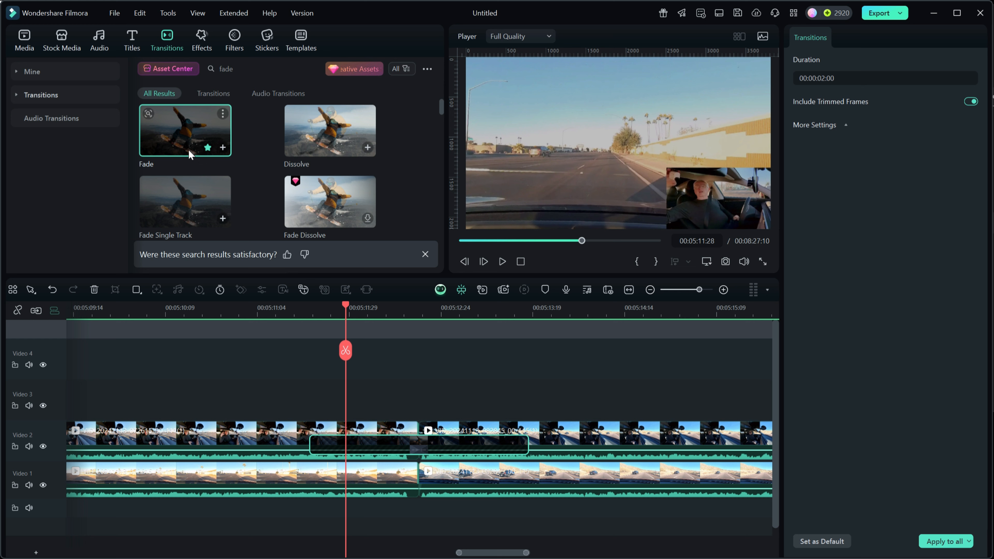
Look through the "fade" search results for transitions that affect multiple tracks at once.
mouse_move(188, 149)
scroll(414, 154, down, 2)
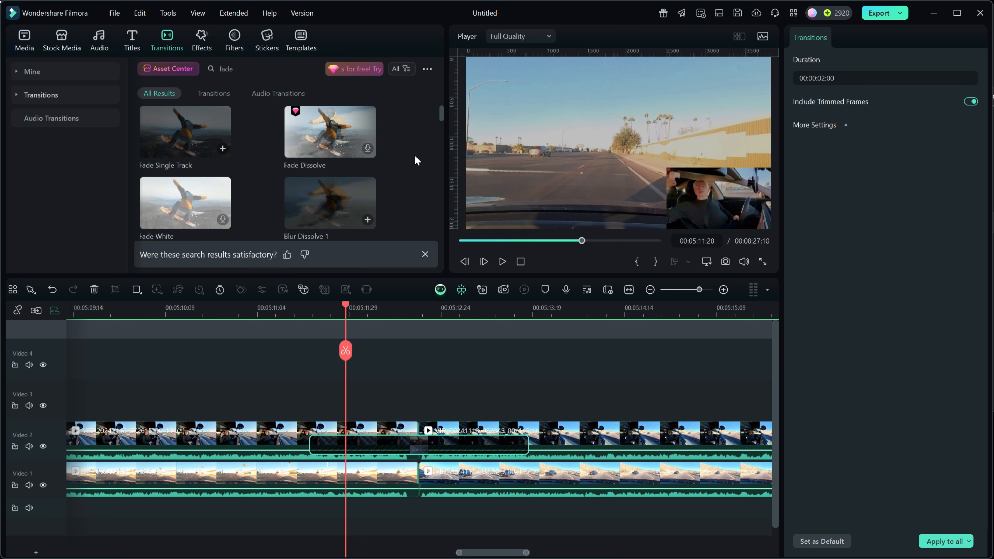
scroll(415, 158, down, 2)
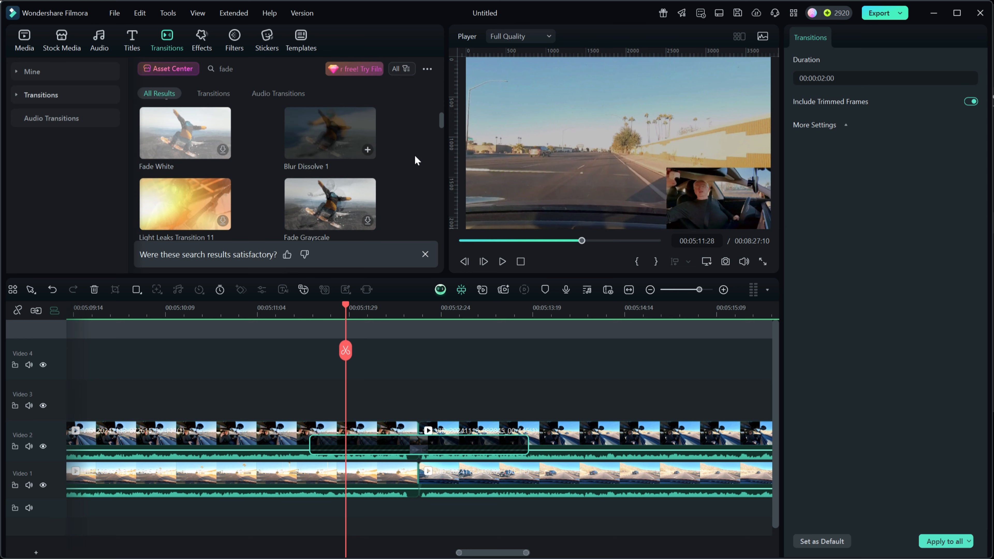
scroll(415, 158, down, 2)
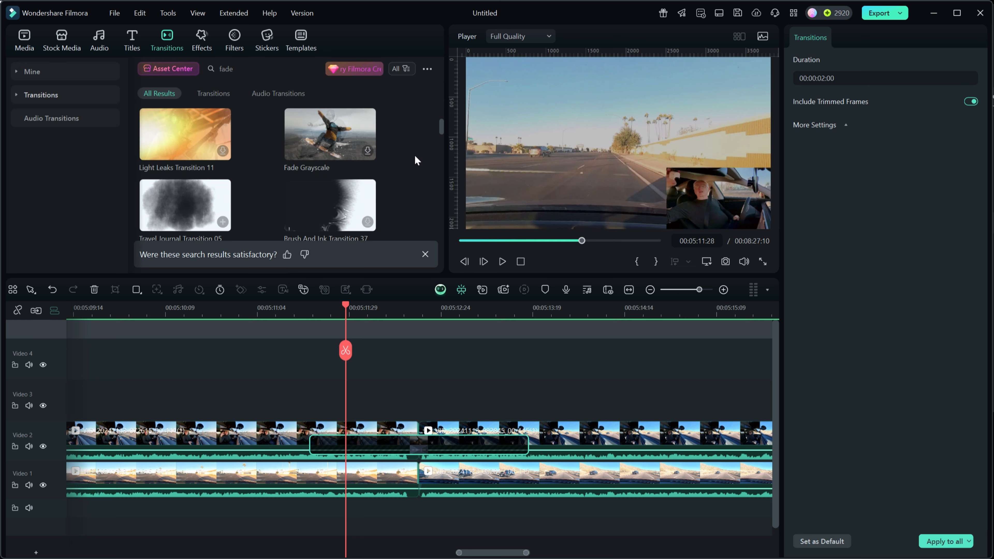
scroll(415, 156, down, 2)
scroll(415, 159, down, 2)
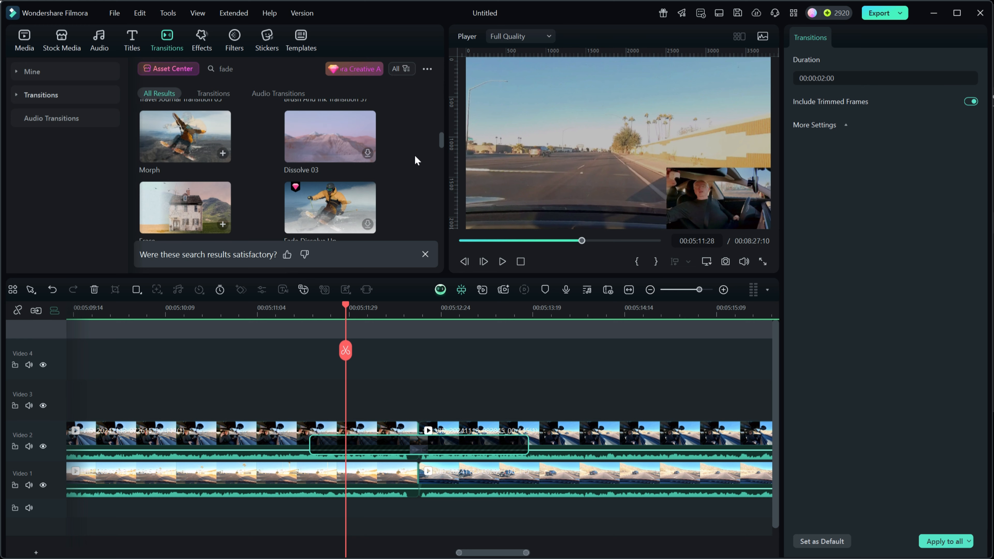
scroll(415, 159, down, 2)
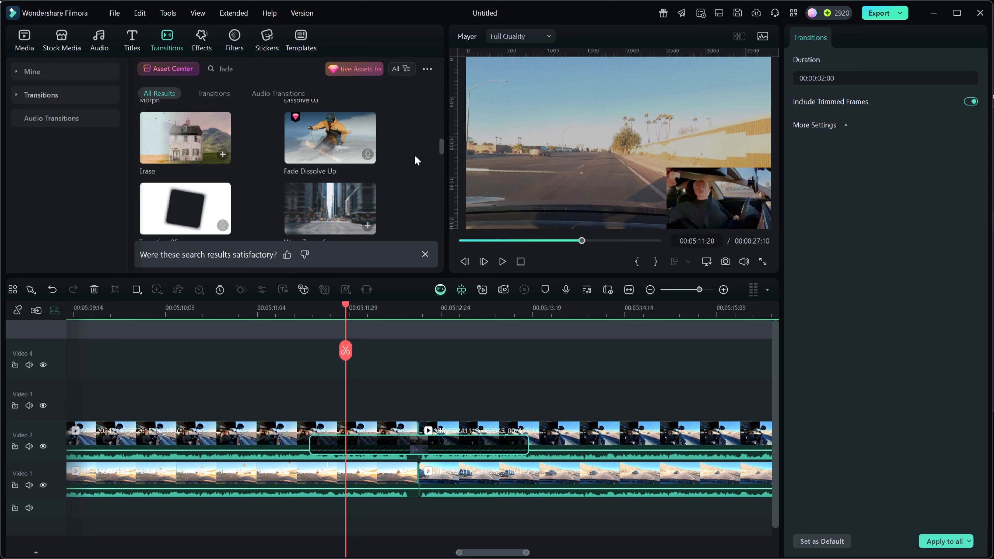
scroll(415, 156, down, 2)
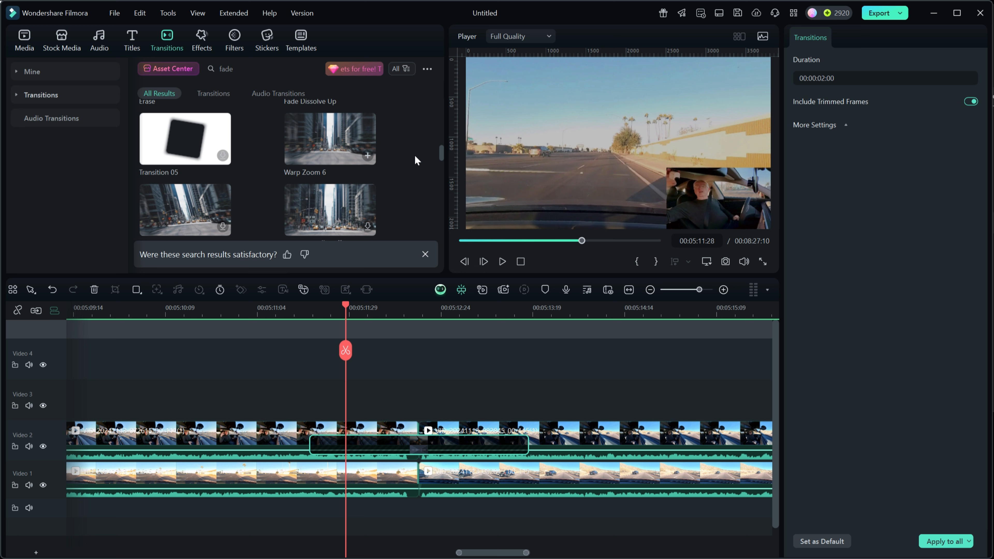
scroll(415, 158, down, 2)
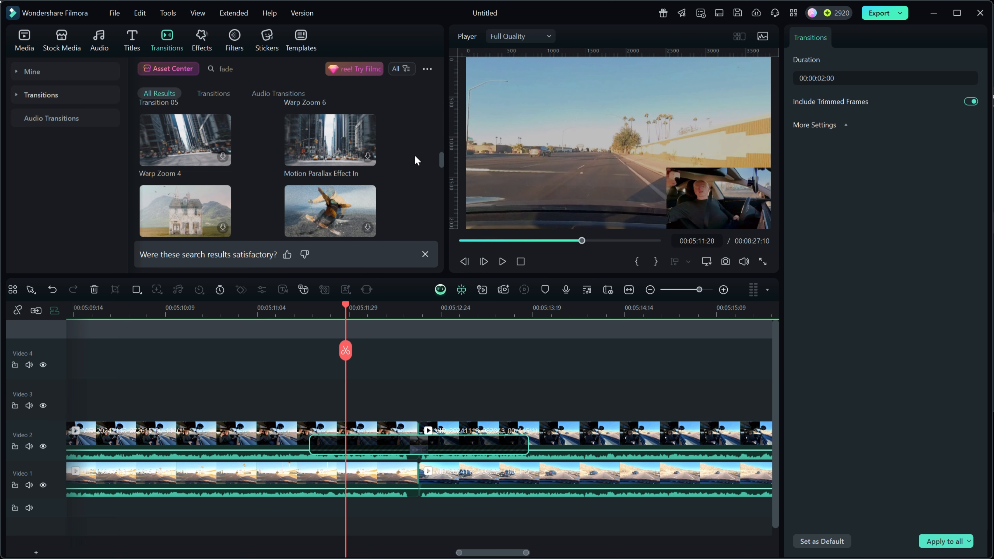
scroll(415, 159, down, 2)
scroll(414, 154, up, 10)
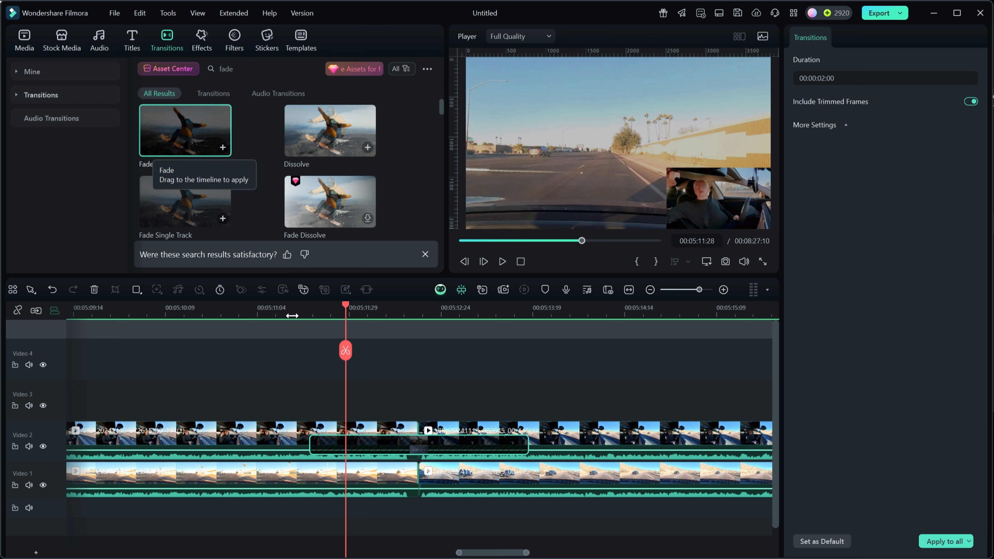
Combine the Video 1 and Video 2 clips before the cut into a compound clip, keeping the default name and 3818 x 2148 resolution.
drag(346, 303, 375, 334)
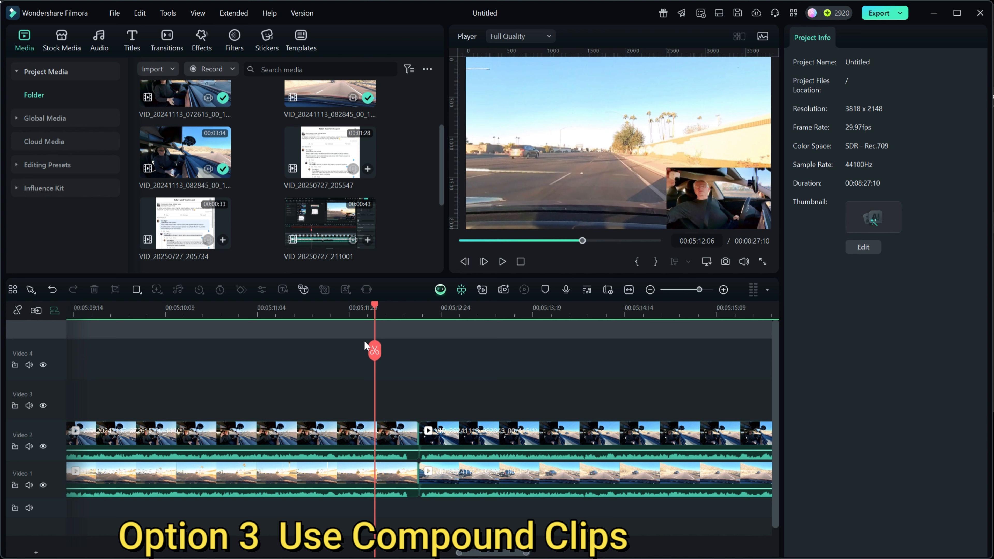
click(266, 389)
drag(267, 389, 324, 508)
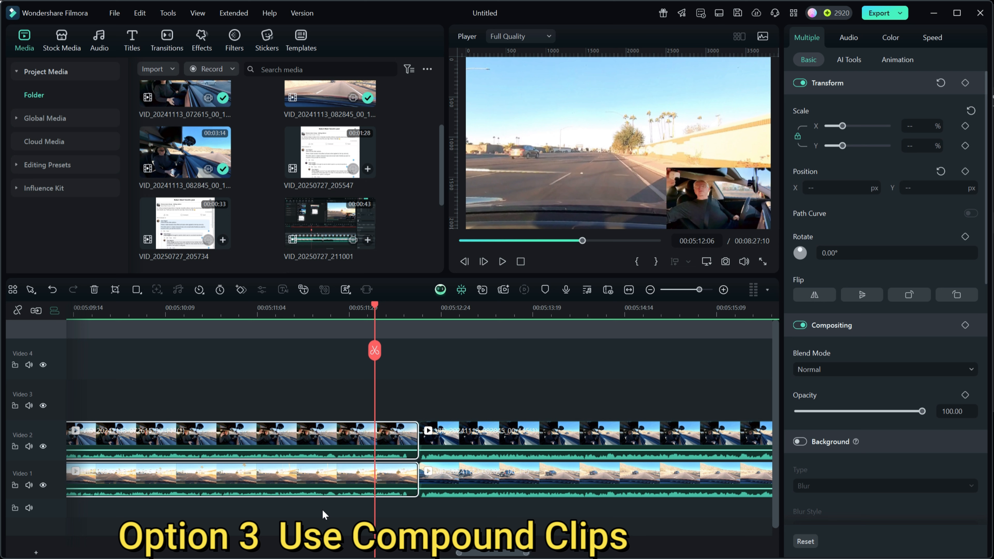
right_click(268, 433)
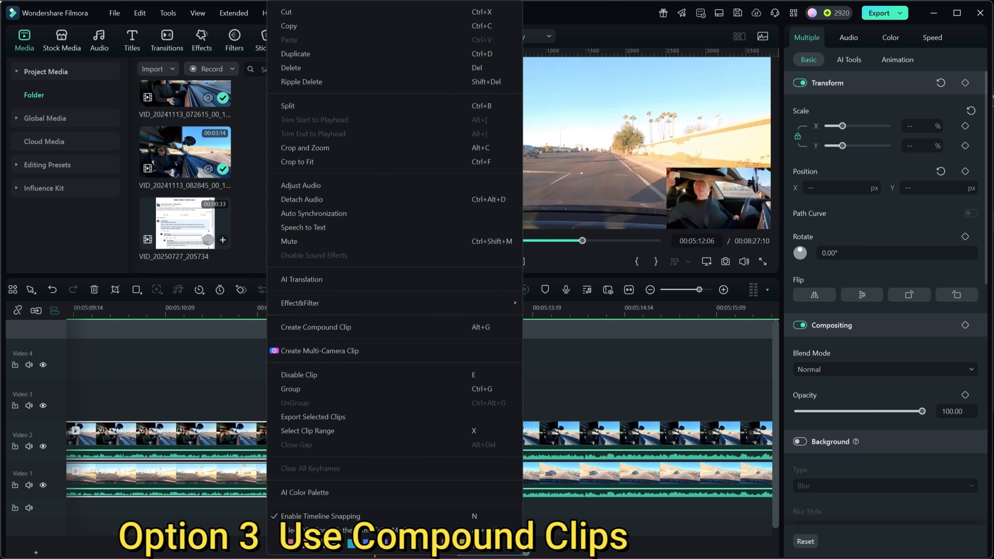
click(296, 327)
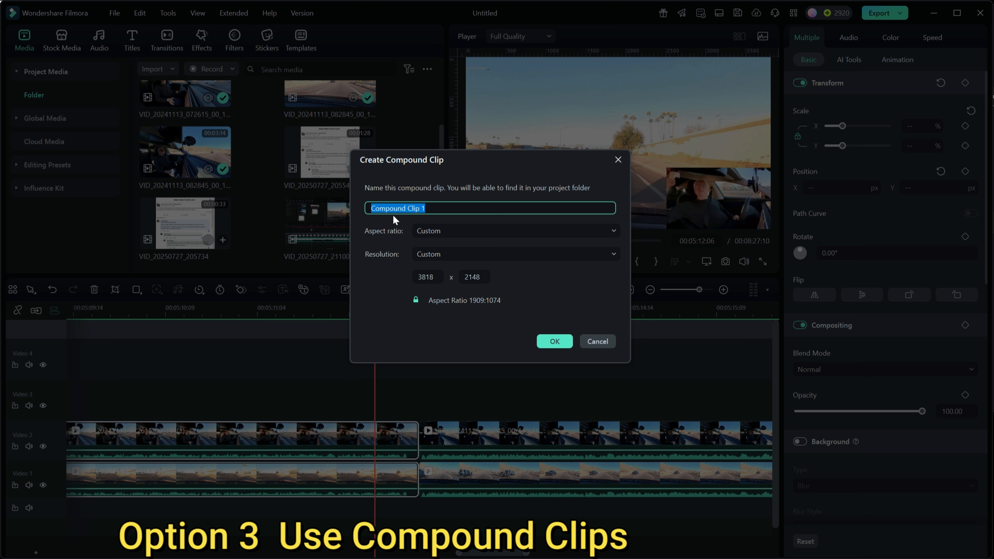
click(554, 340)
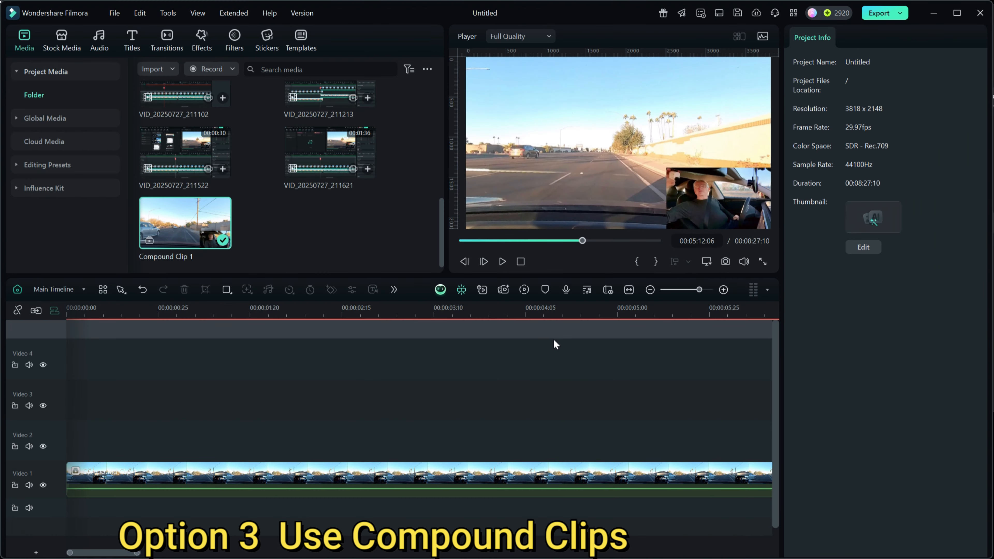
Combine the Video 1 and Video 2 clips after the cut into a second compound clip with the default settings.
drag(599, 309, 118, 312)
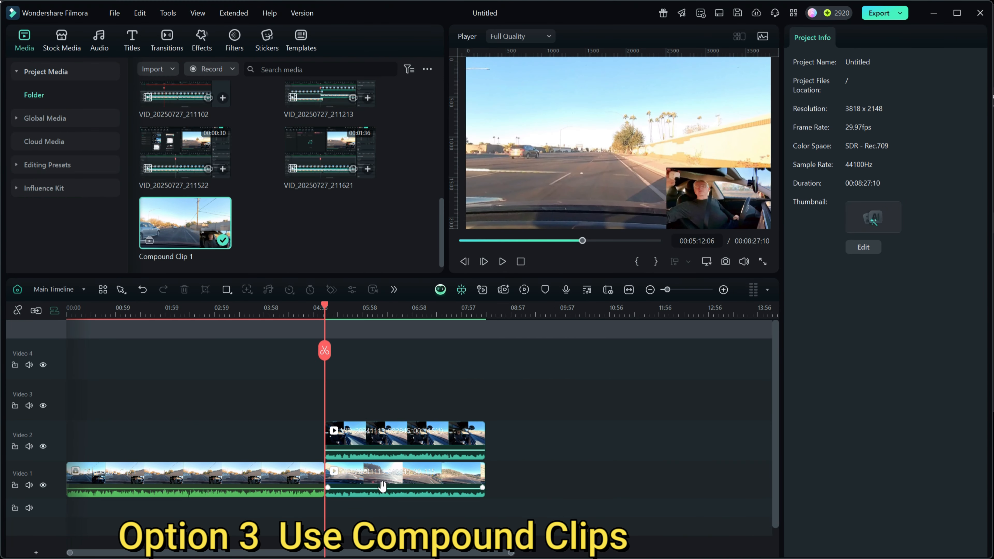
drag(502, 512, 396, 423)
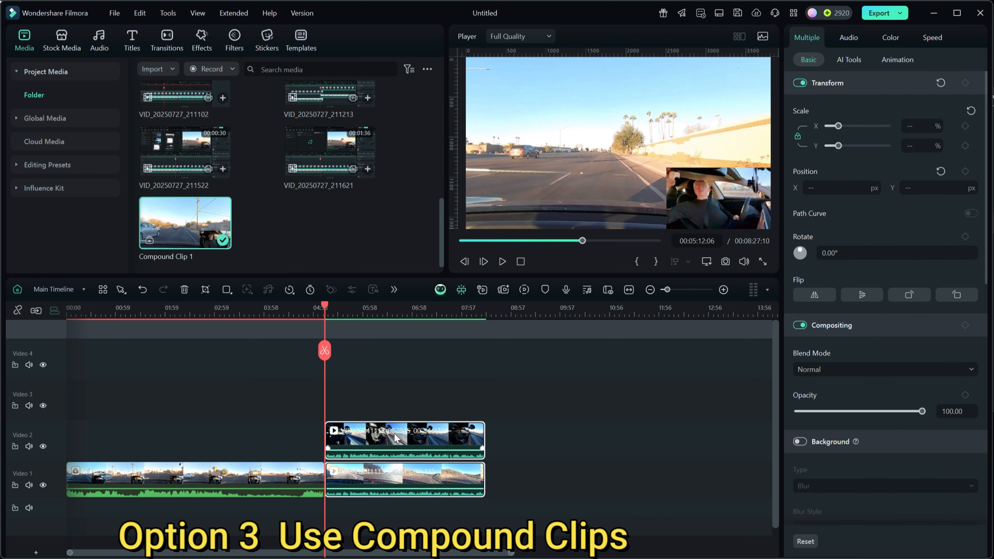
right_click(396, 441)
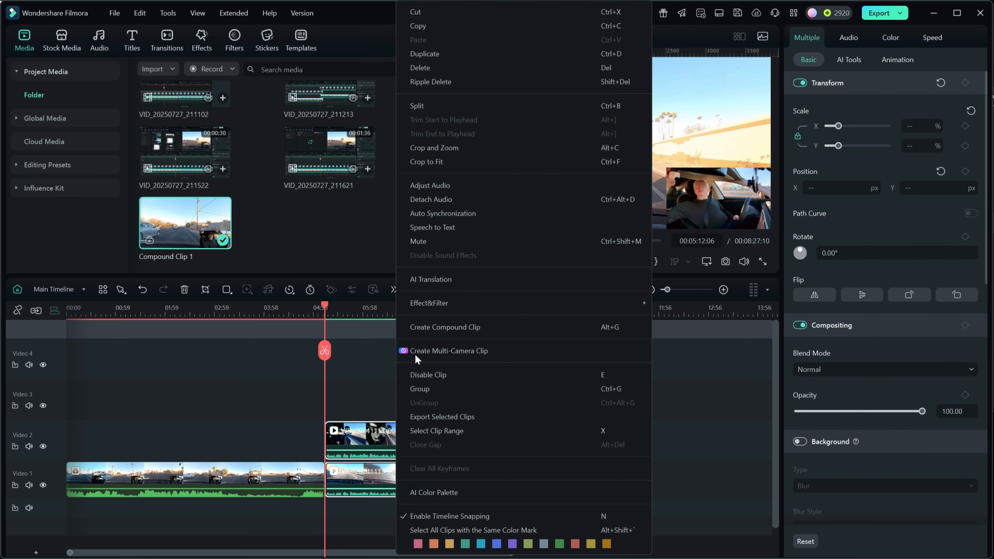
click(420, 328)
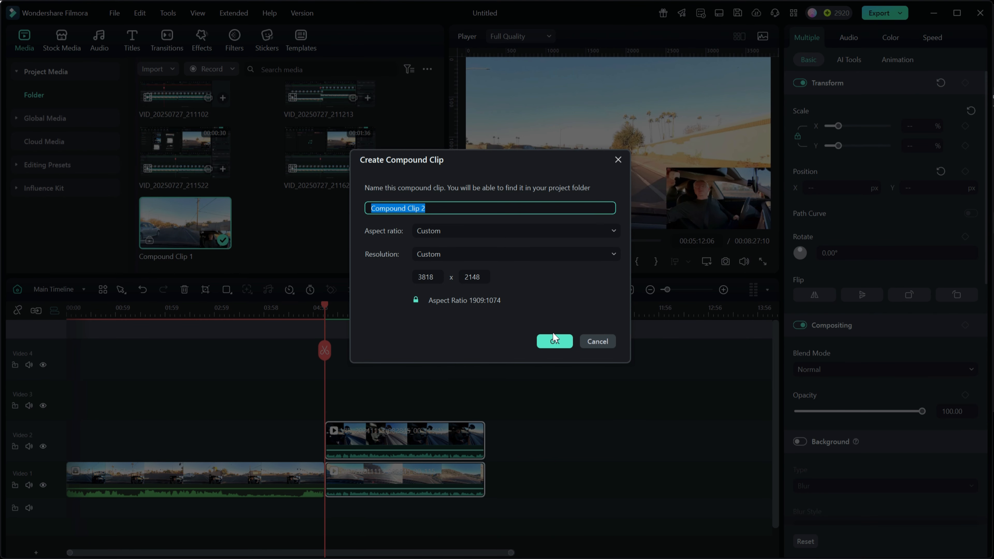
click(555, 342)
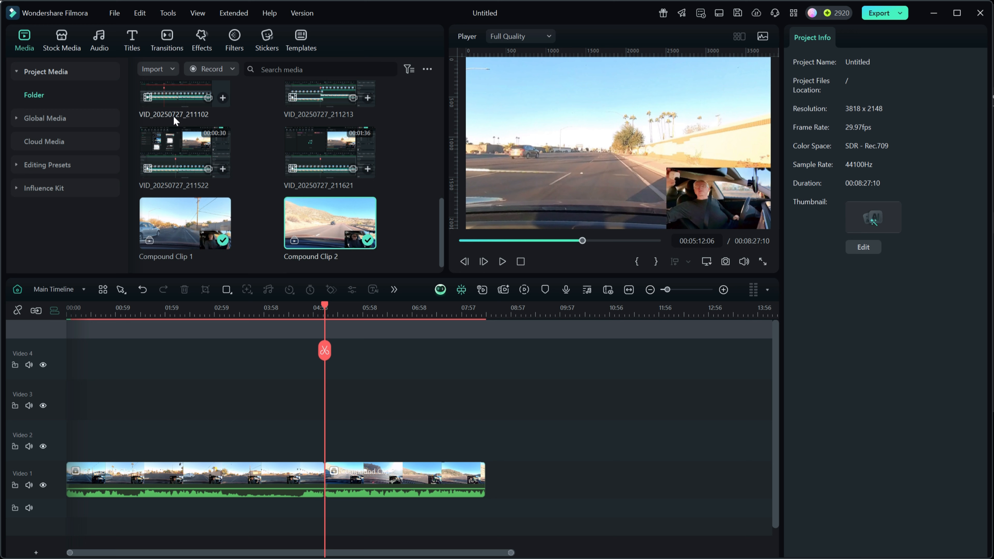
Clear the "fade" search in the transitions library and apply the Dissolve transition at the end of the first compound clip.
click(171, 36)
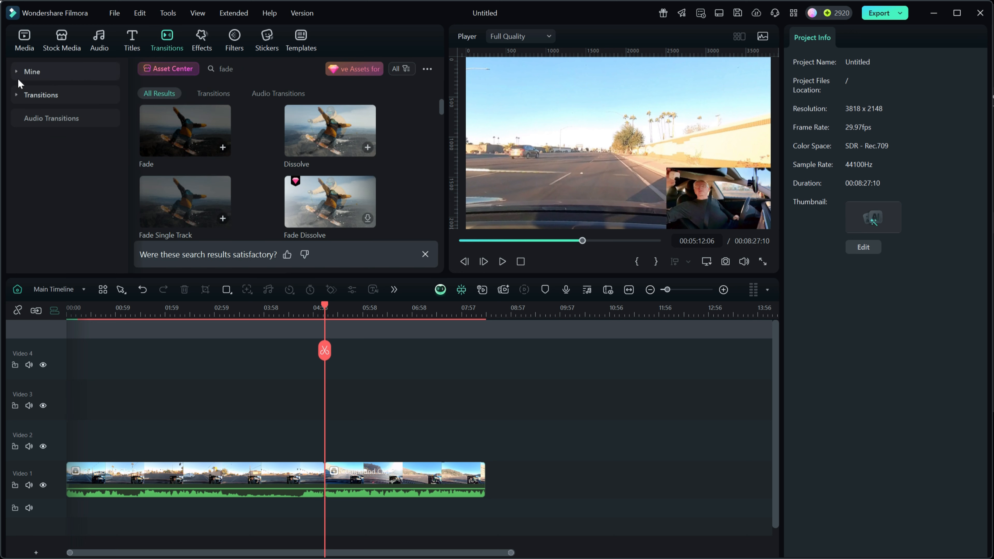
click(22, 95)
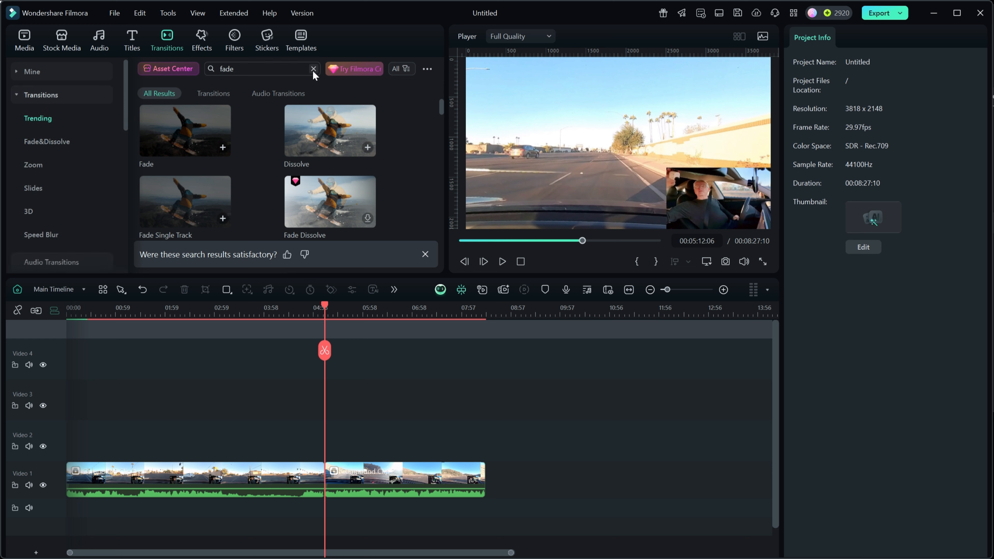
click(313, 69)
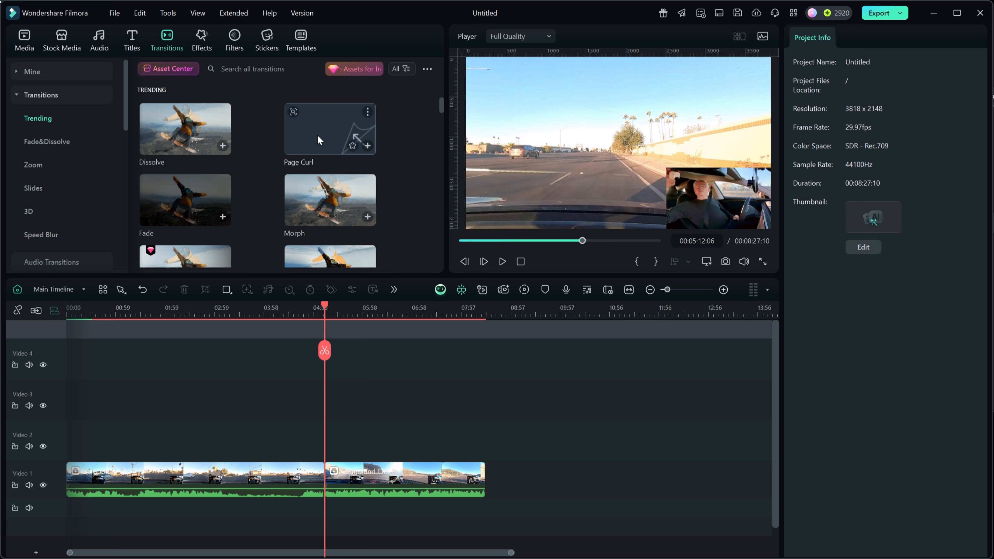
drag(169, 134, 312, 479)
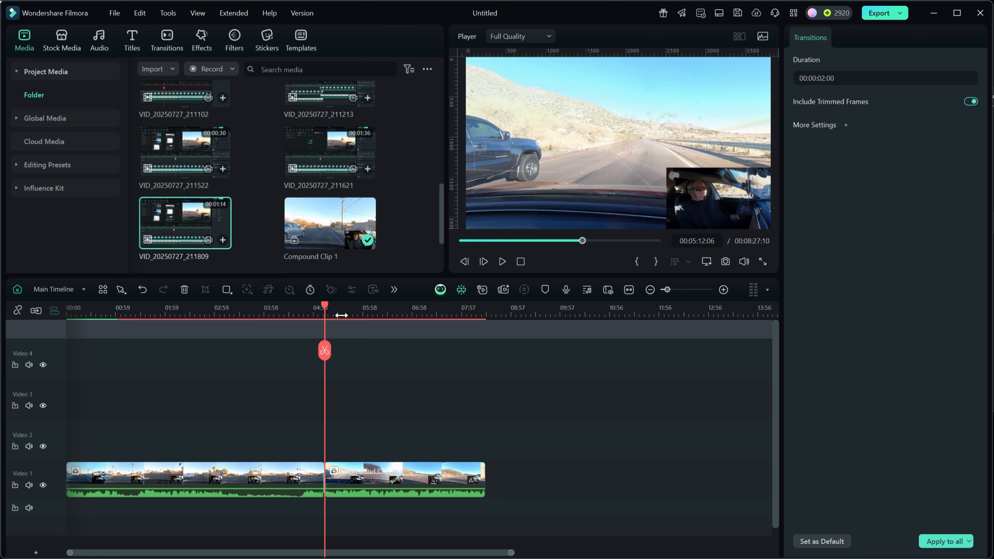
Shift the Dissolve transition so it is centred on the cut between the two compound clips.
drag(325, 308, 760, 300)
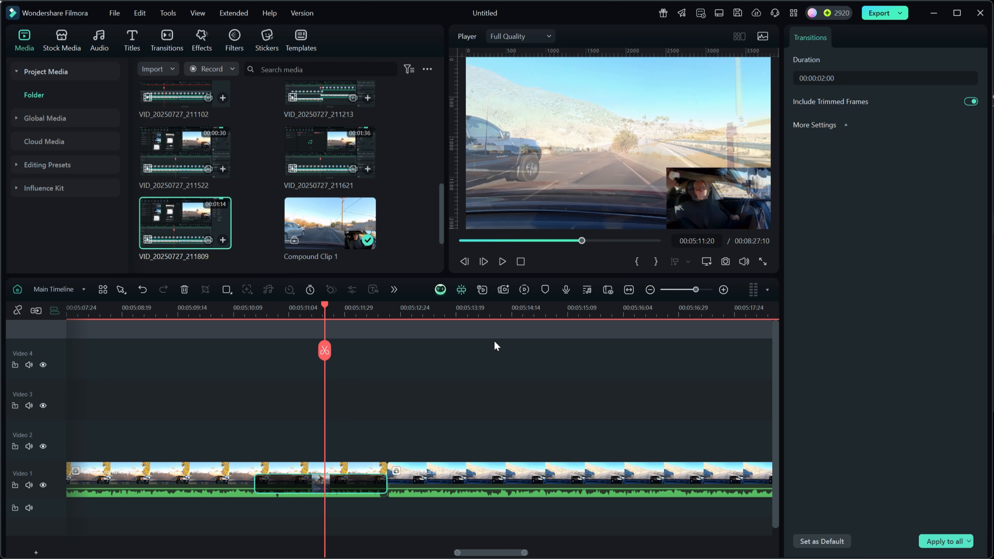
drag(359, 312, 459, 305)
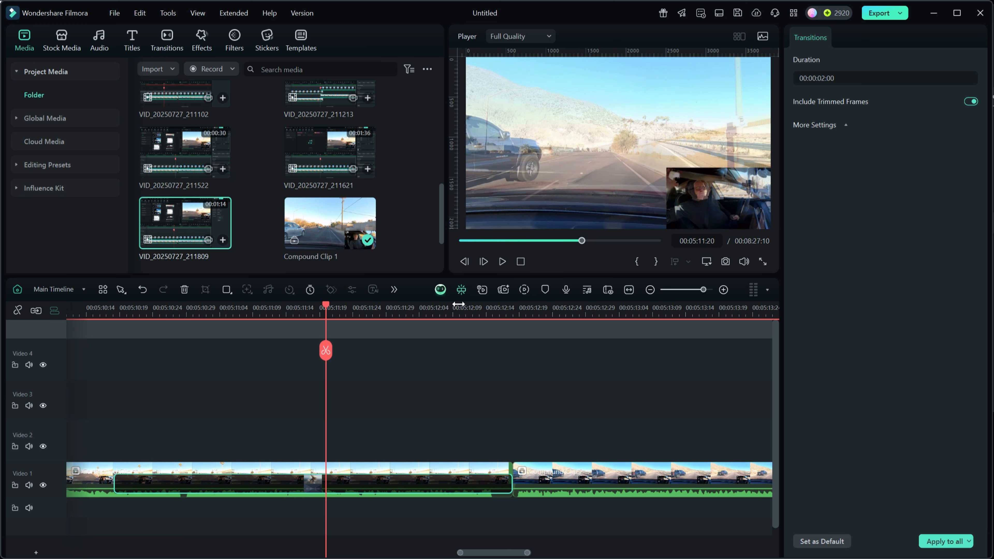
drag(290, 480, 507, 503)
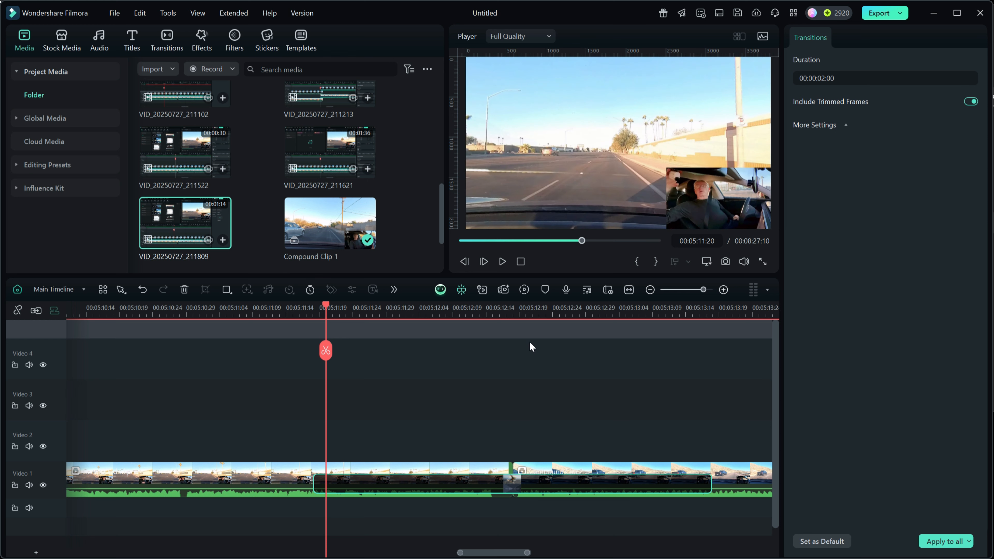
drag(537, 312, 425, 309)
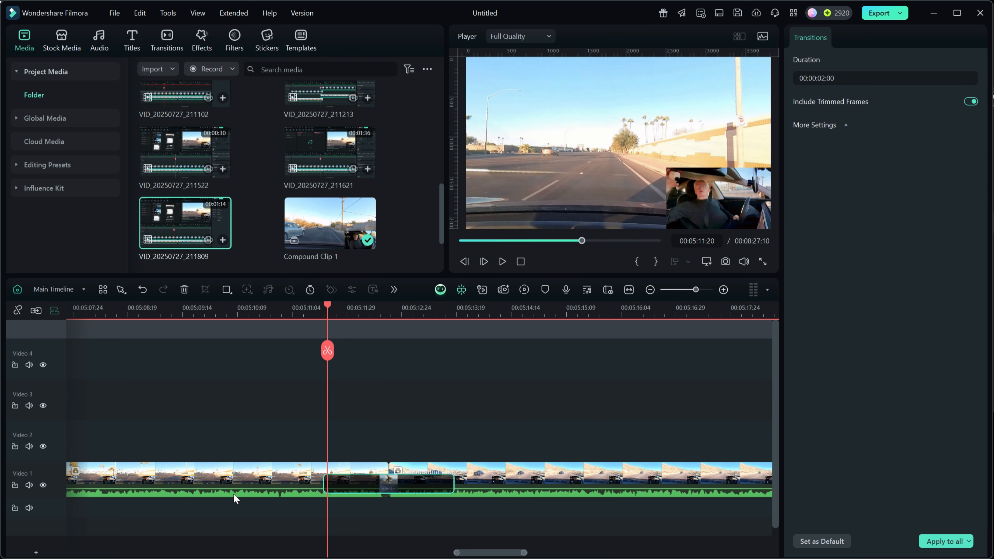
Replace the Dissolve at the cut by adding it anew to the selected first compound clip, and scrub through the crossfade.
click(361, 492)
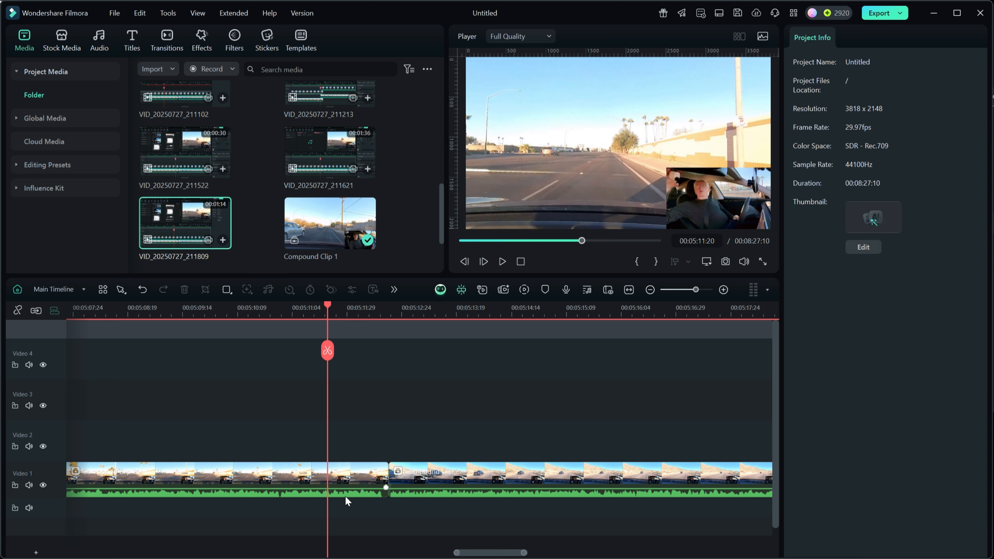
click(294, 480)
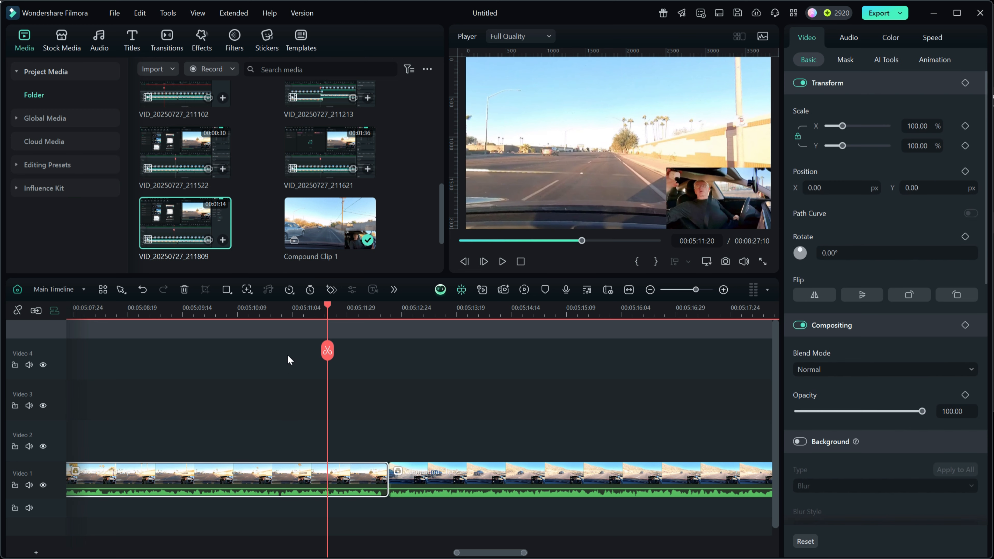
click(172, 42)
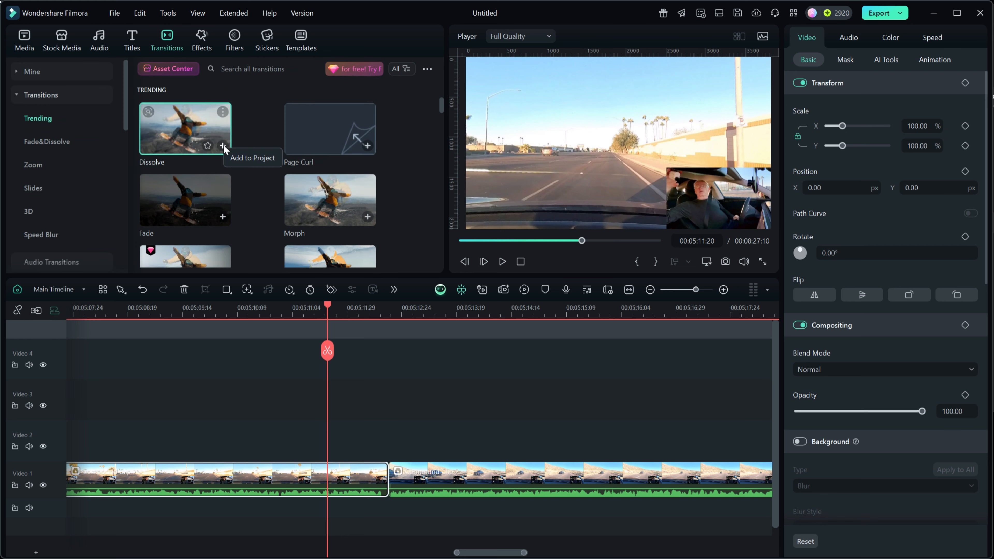
click(223, 146)
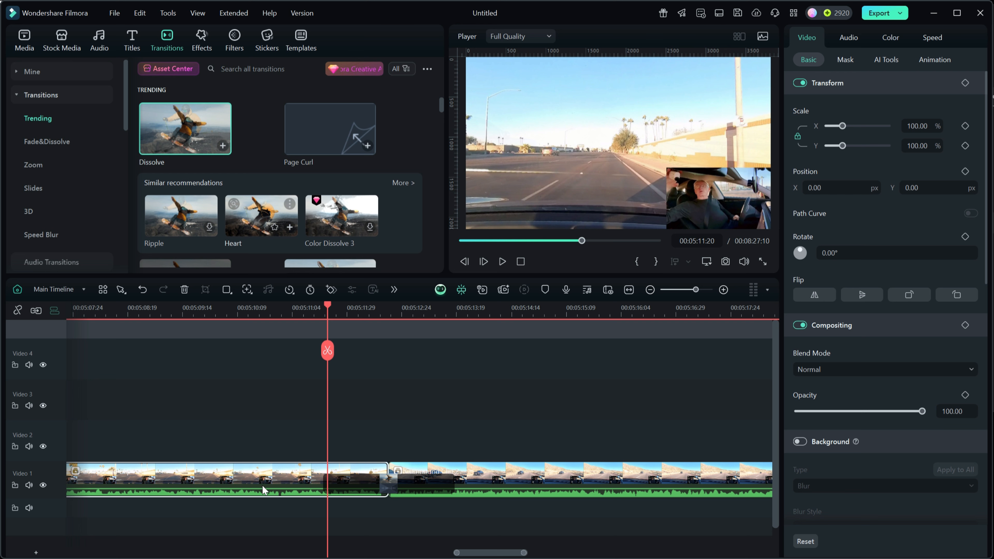
drag(327, 303, 392, 316)
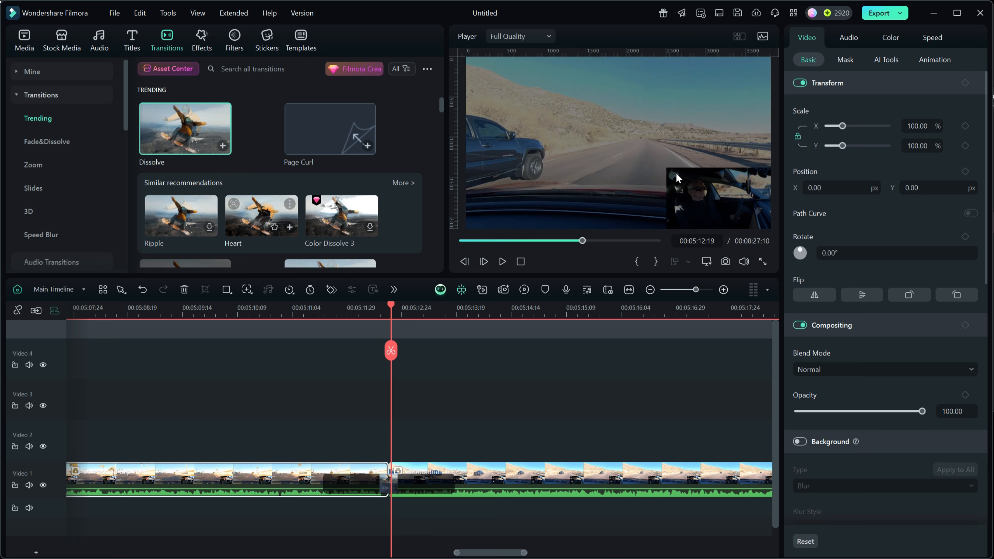
drag(391, 306, 505, 316)
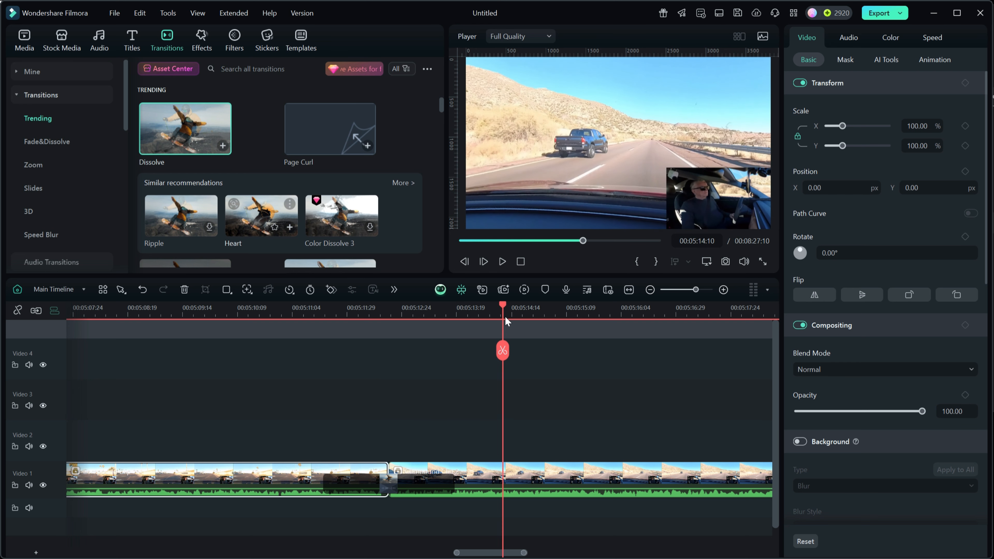